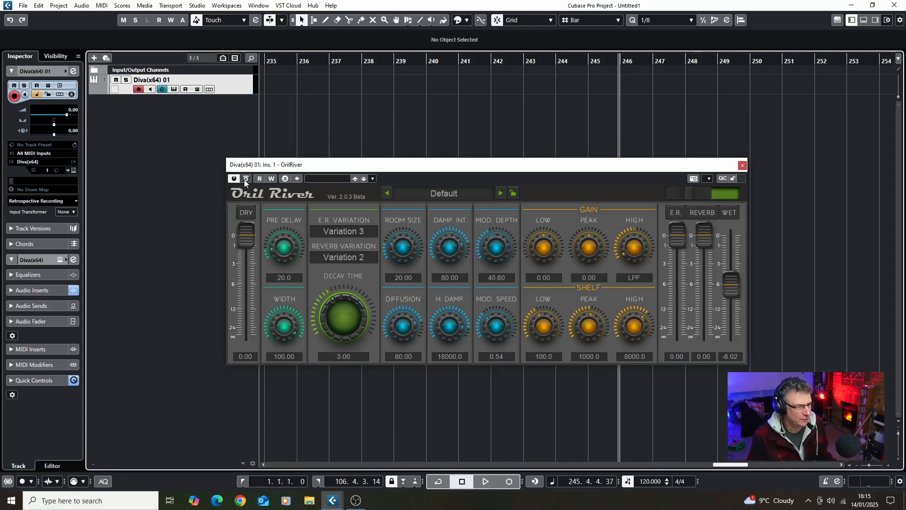
# - Bypass the OrilRiver reverb and load the HS Cork Cutter preset from Diva's 2 LEAD folder
pyautogui.click(246, 179)
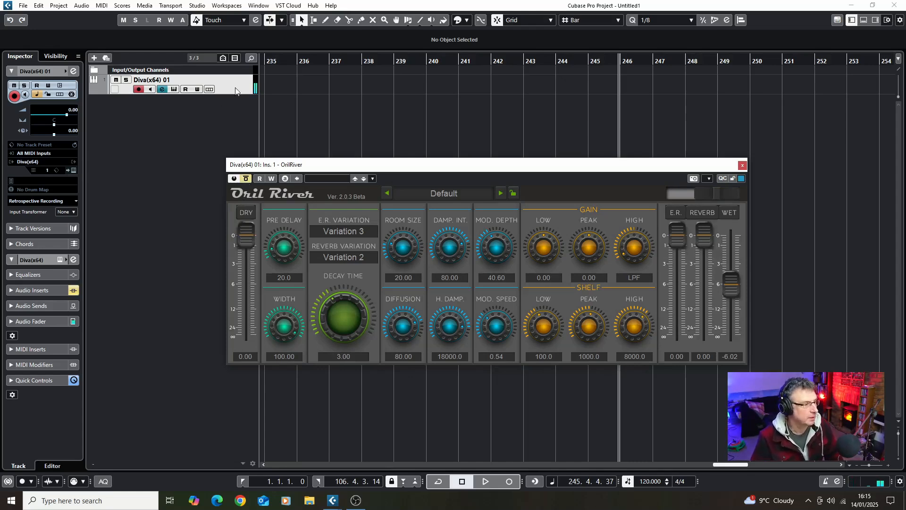
pyautogui.click(85, 171)
pyautogui.click(74, 170)
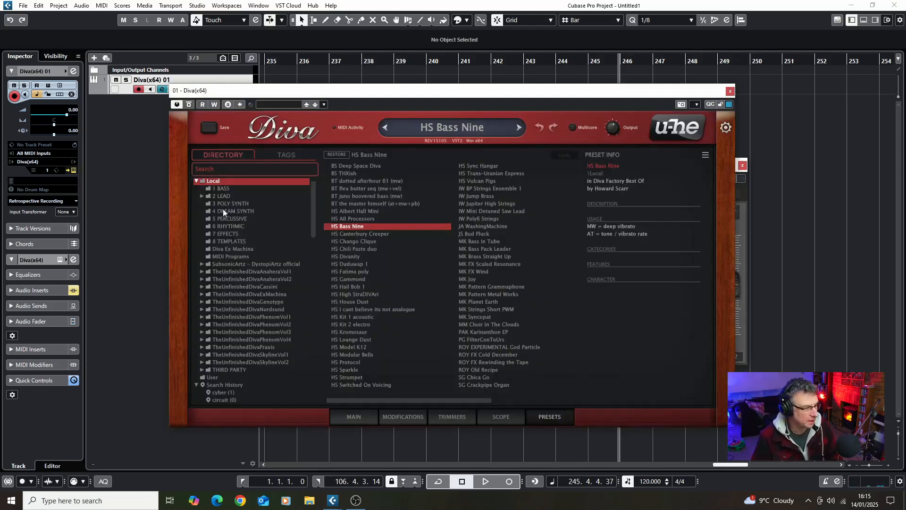
pyautogui.click(225, 196)
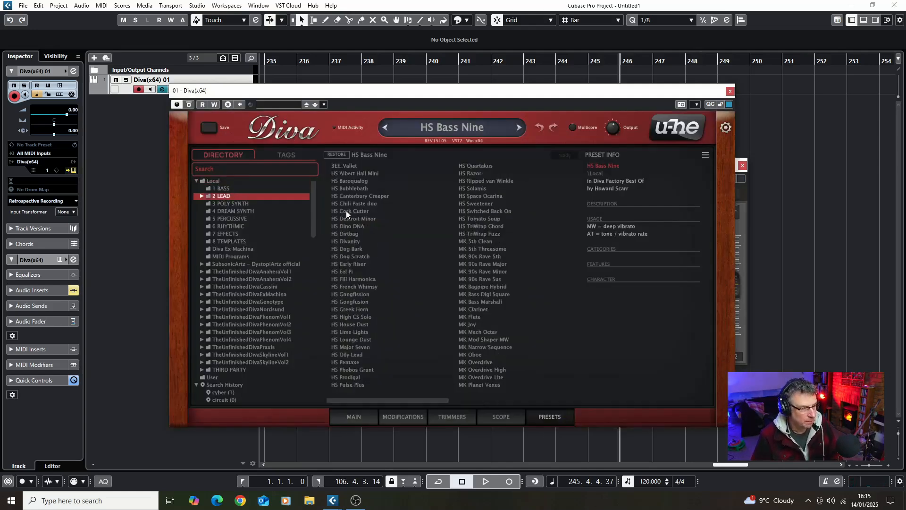
pyautogui.click(347, 212)
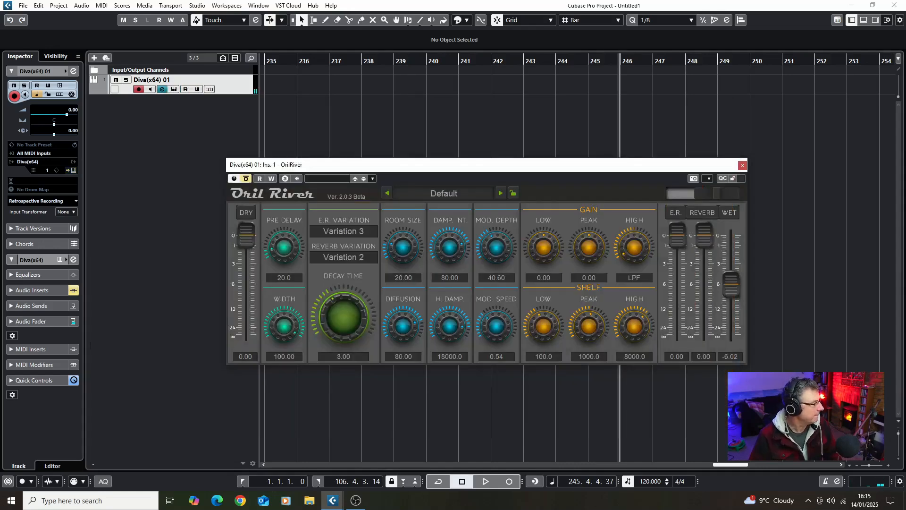
# - Re-enable the OrilRiver reverb and raise its decay time to about 16.82
pyautogui.click(247, 179)
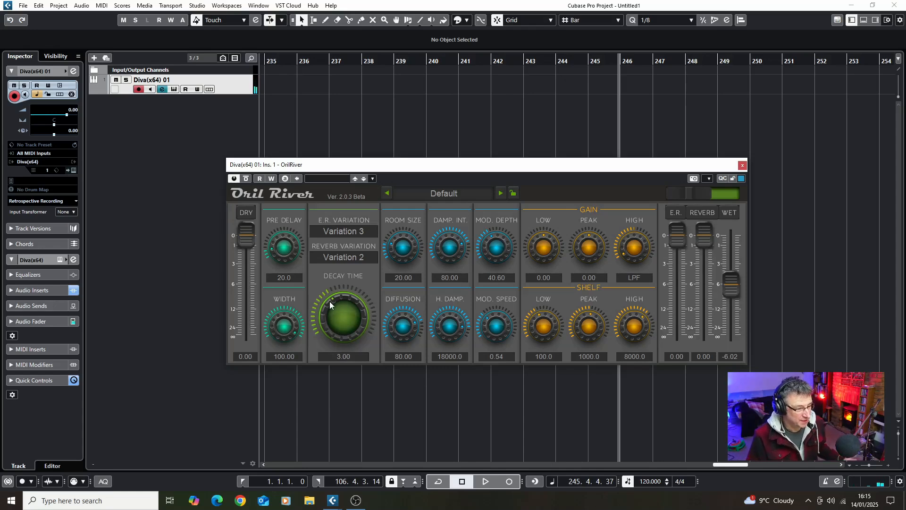
pyautogui.moveTo(329, 301); pyautogui.dragTo(344, 267)
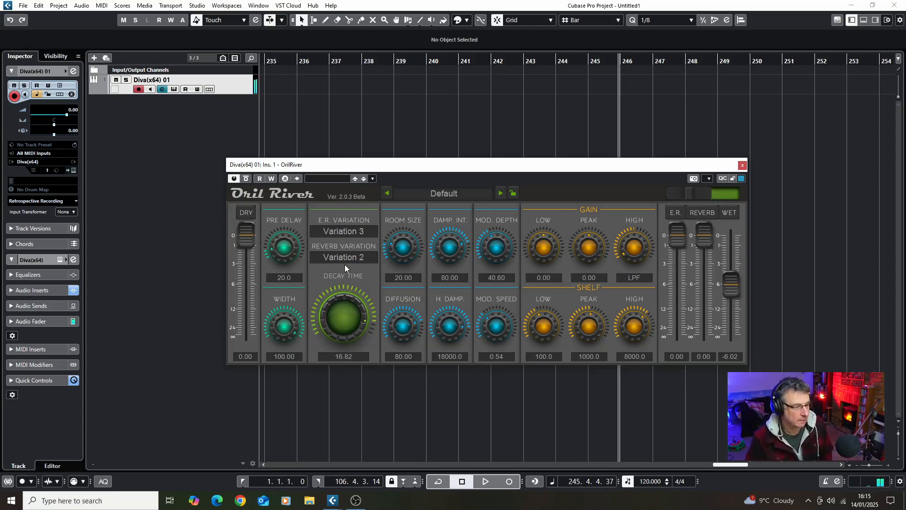
# - Audition OrilRiver's Deep cave preset and switch the reverb to the Mega Hall 1 preset
pyautogui.click(435, 194)
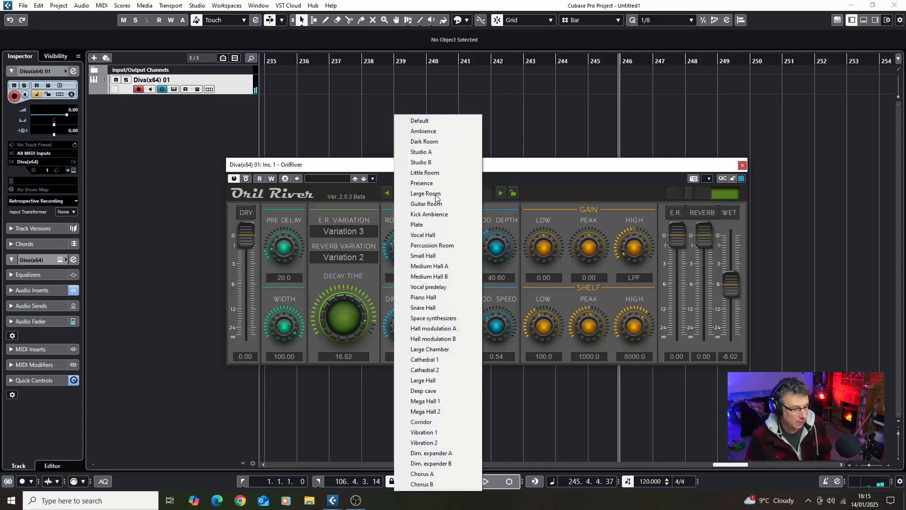
pyautogui.click(452, 393)
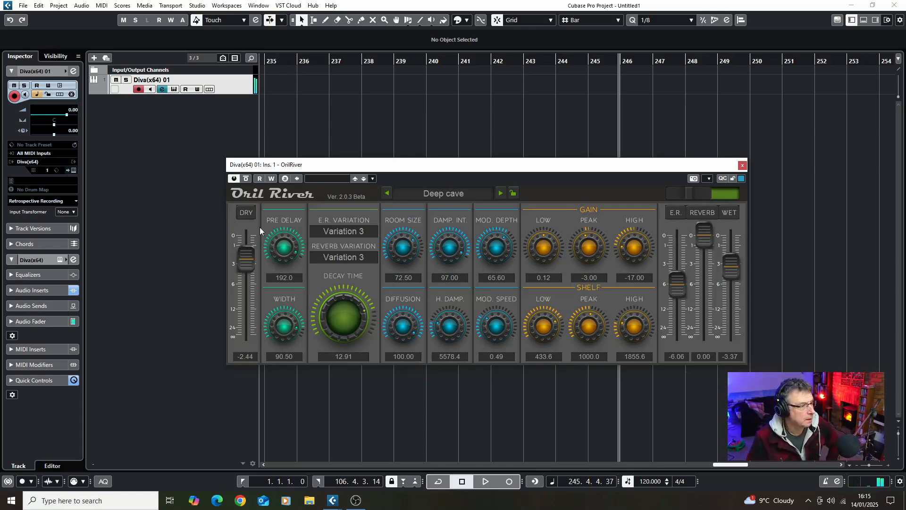
pyautogui.click(434, 197)
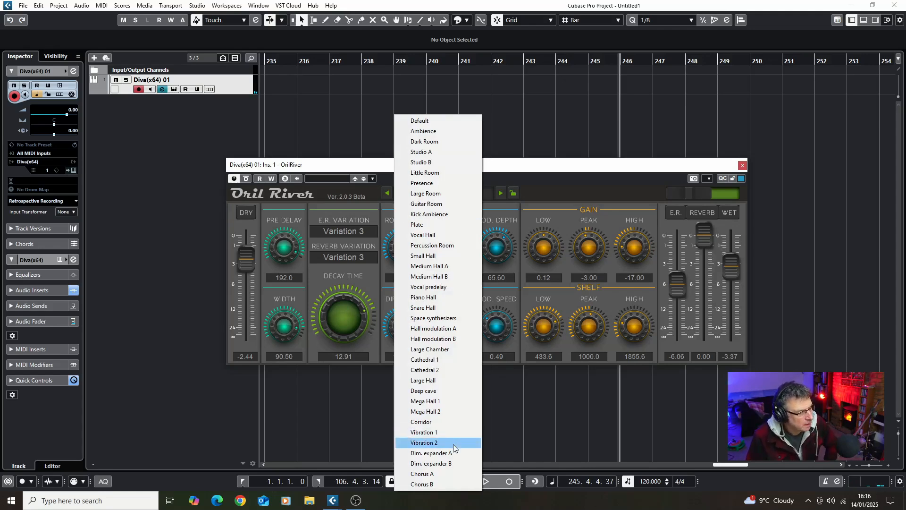
pyautogui.click(453, 402)
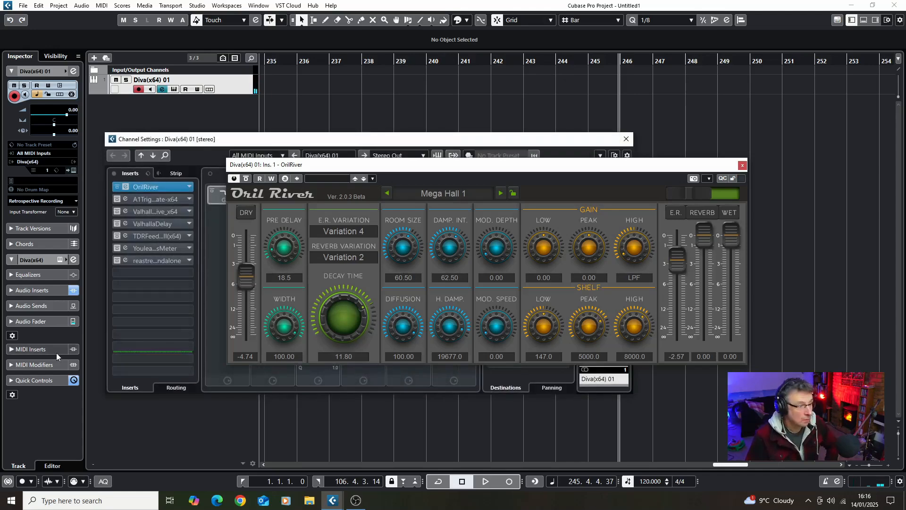
# - Replace the OrilRiver window with the A1TriggerGate insert's editor and load Diva's HS Callisto I preset from 3 POLY SYNTH, trying HS Brighton first
pyautogui.click(742, 165)
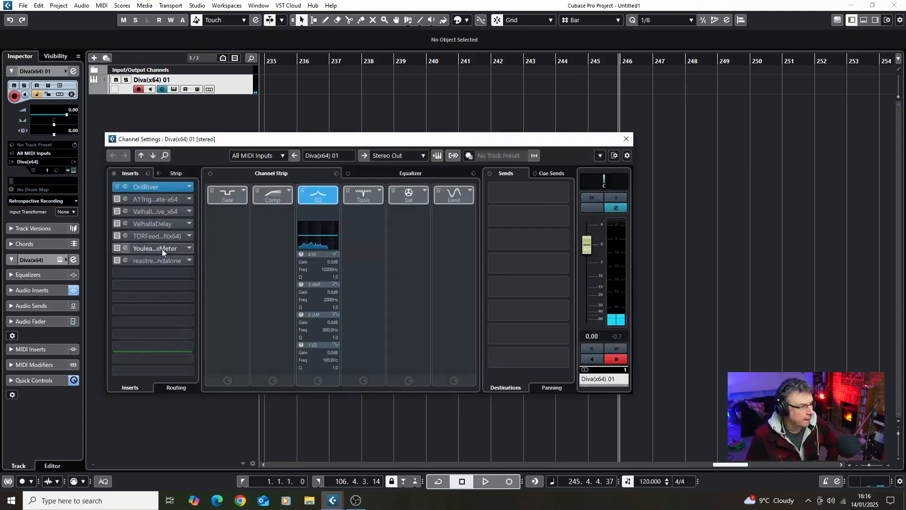
pyautogui.click(155, 199)
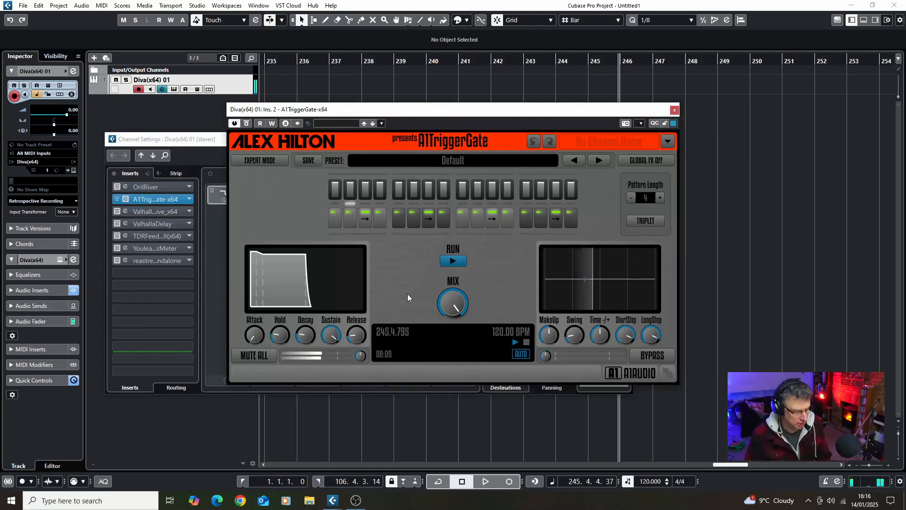
pyautogui.click(69, 188)
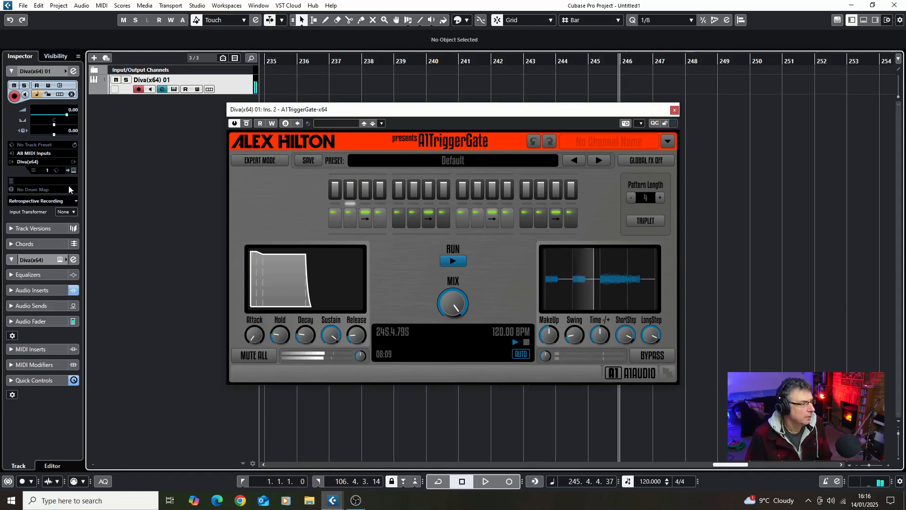
pyautogui.click(74, 170)
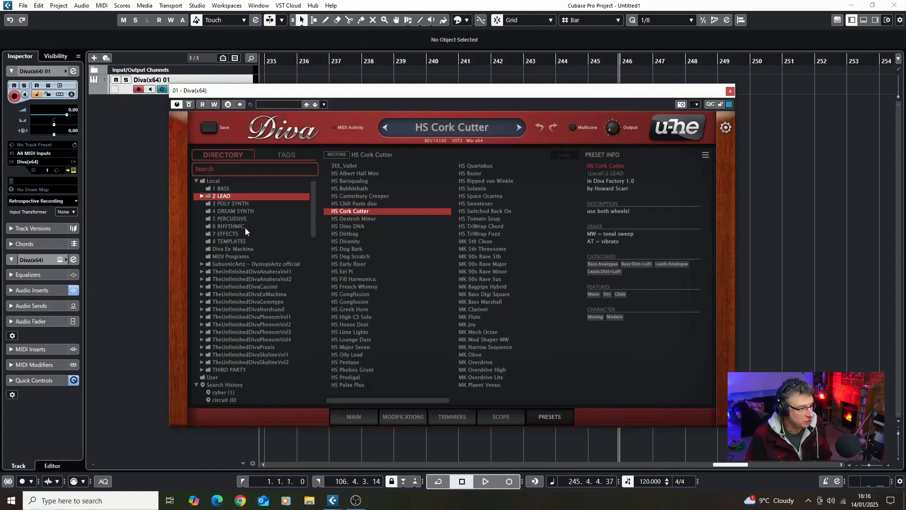
pyautogui.click(234, 203)
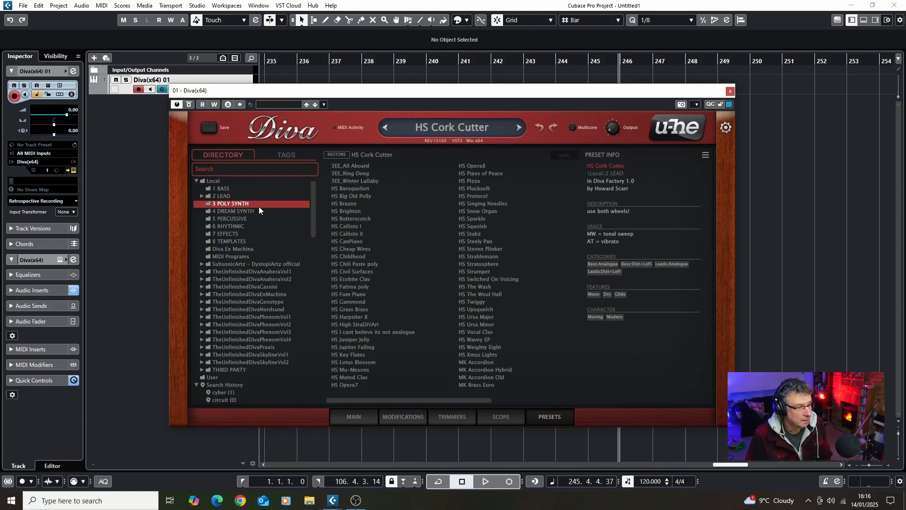
pyautogui.click(346, 212)
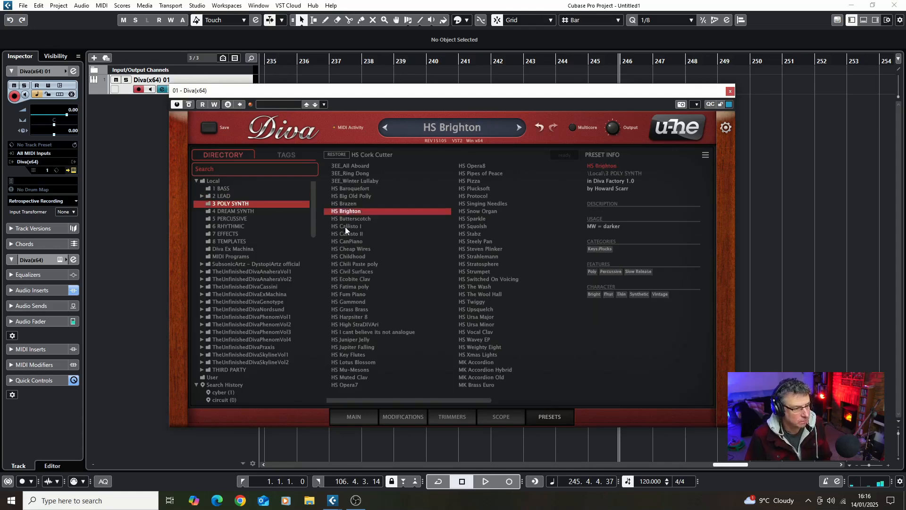
pyautogui.click(345, 226)
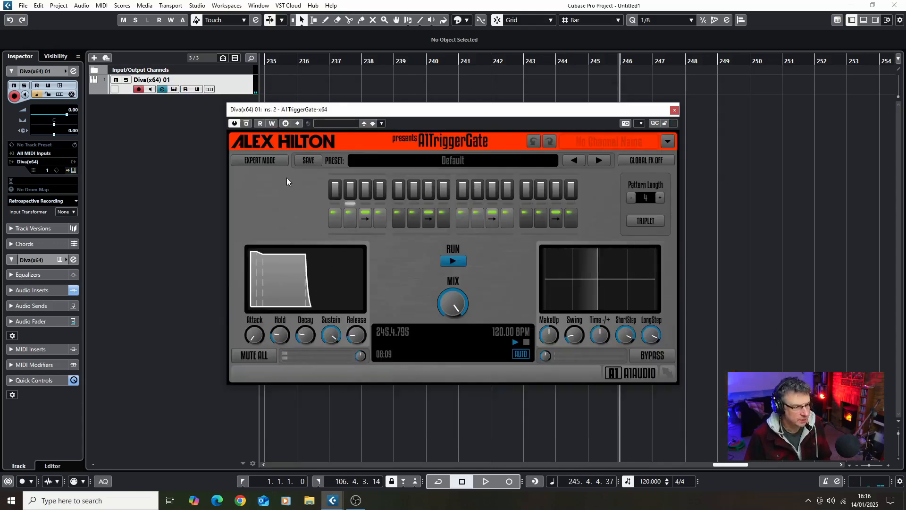
# - Bypass A1TriggerGate, audition HS Early Riser from Diva's 2 LEAD folder, and load HS Giant Sloth from 4 DREAM SYNTH
pyautogui.click(246, 123)
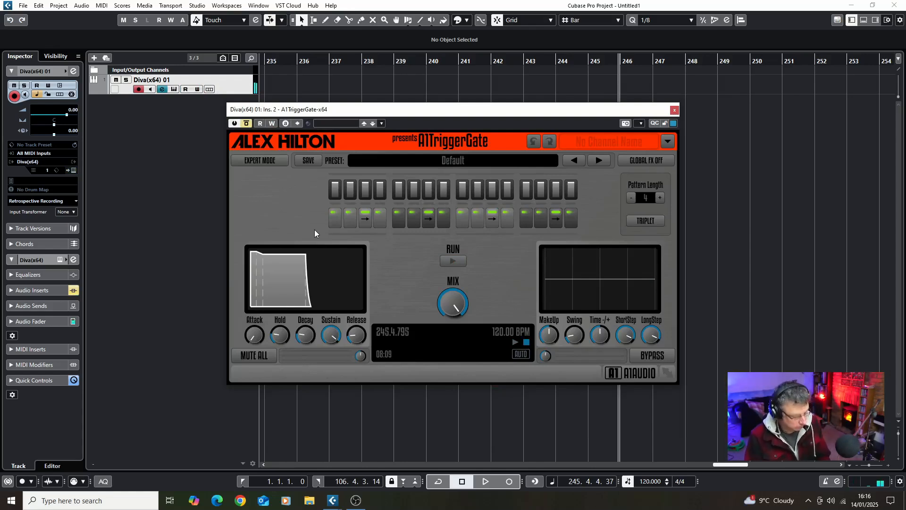
pyautogui.click(74, 170)
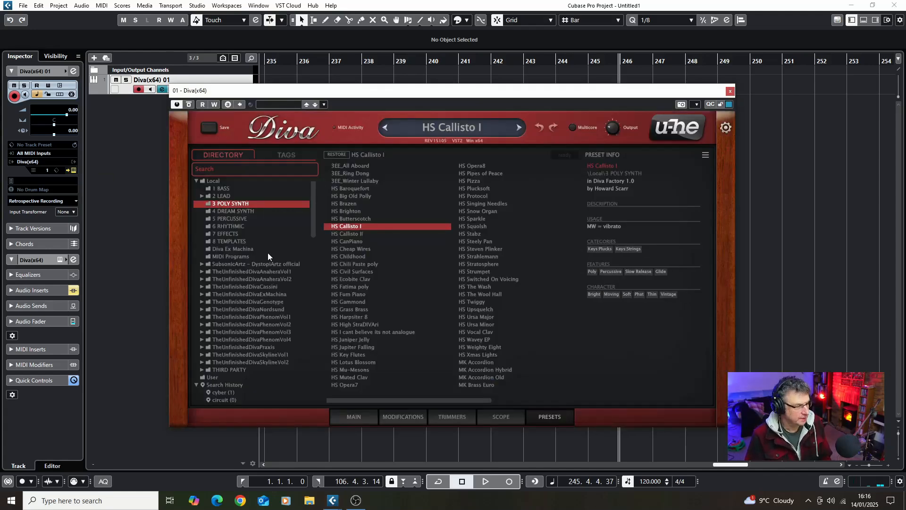
pyautogui.click(227, 196)
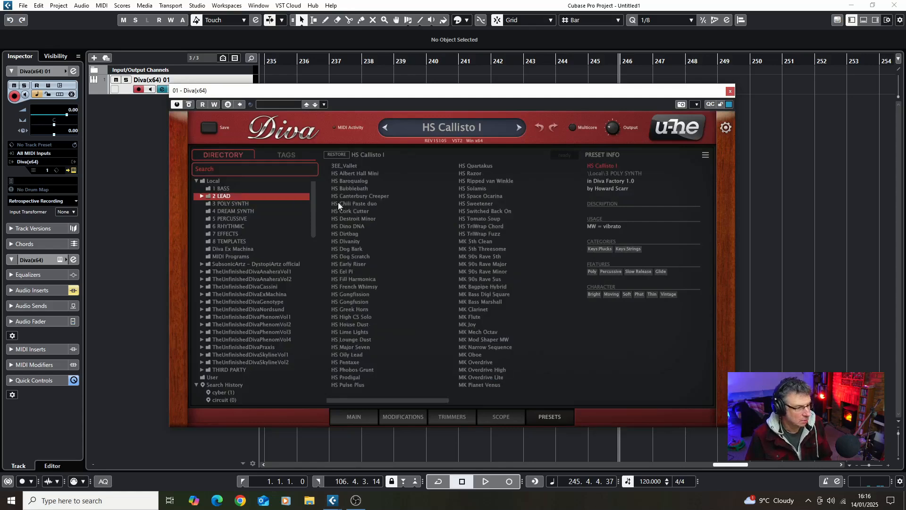
pyautogui.click(358, 265)
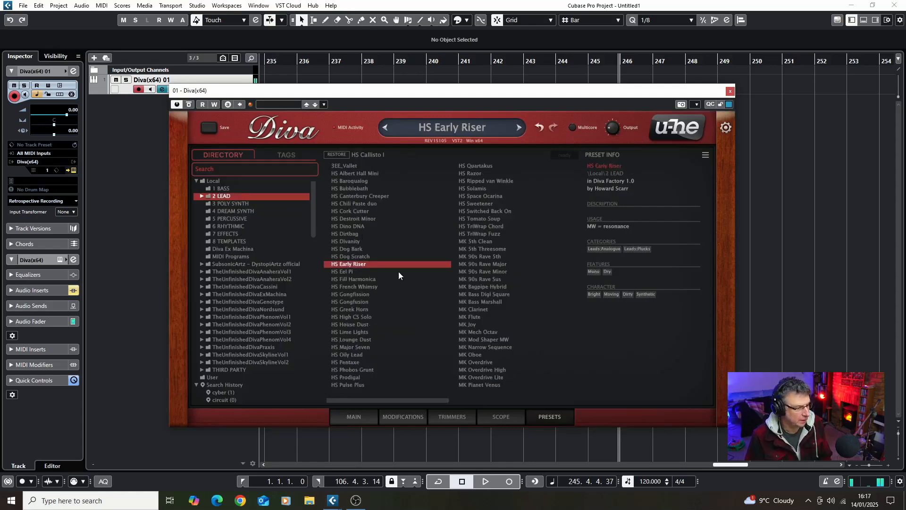
pyautogui.click(233, 213)
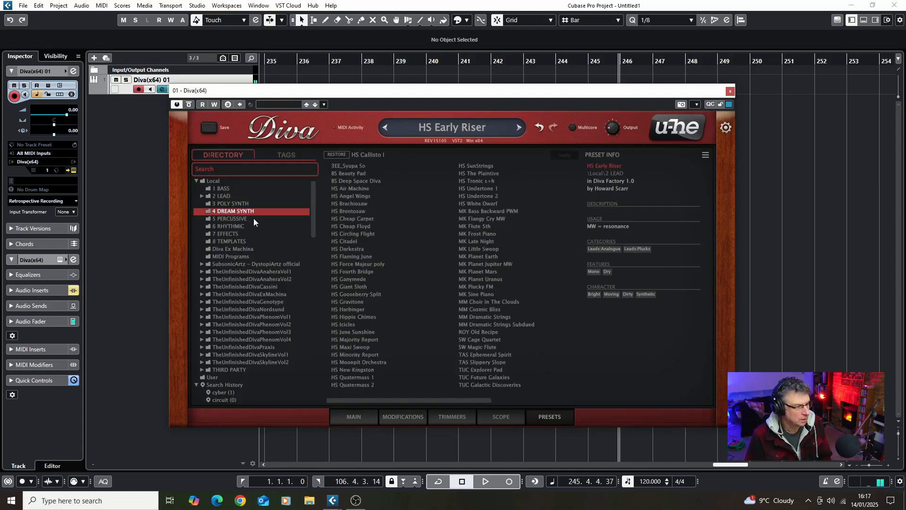
pyautogui.click(352, 285)
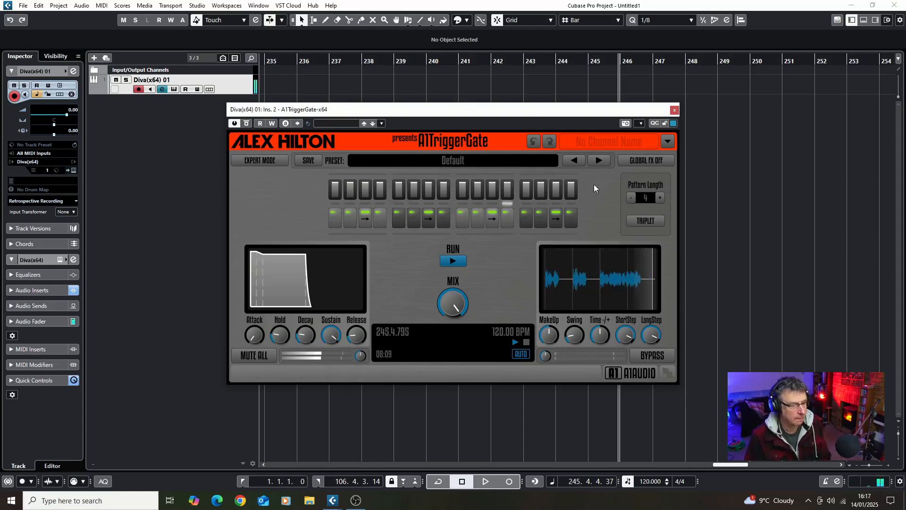
# - Audition the A1TriggerGate presets one by one backwards from Default through Init and Psychodelic Echo to Reggaeton
pyautogui.click(573, 162)
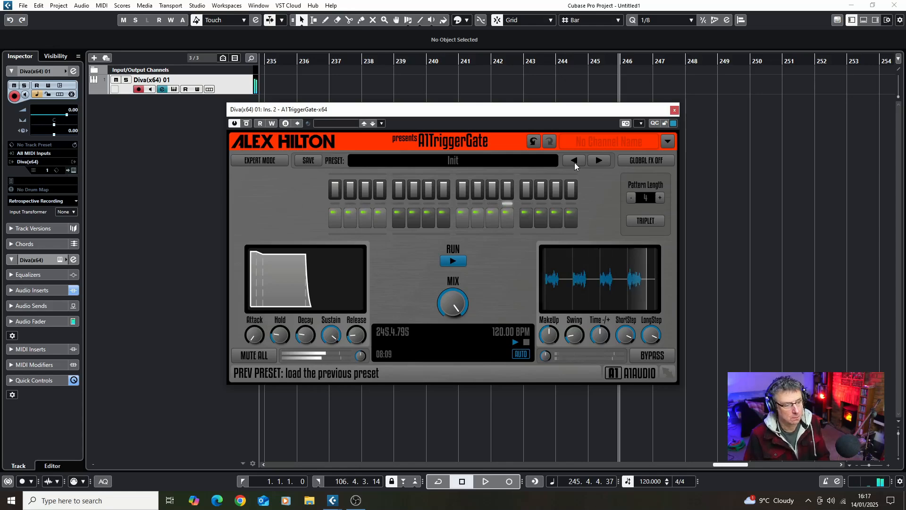
pyautogui.click(573, 162)
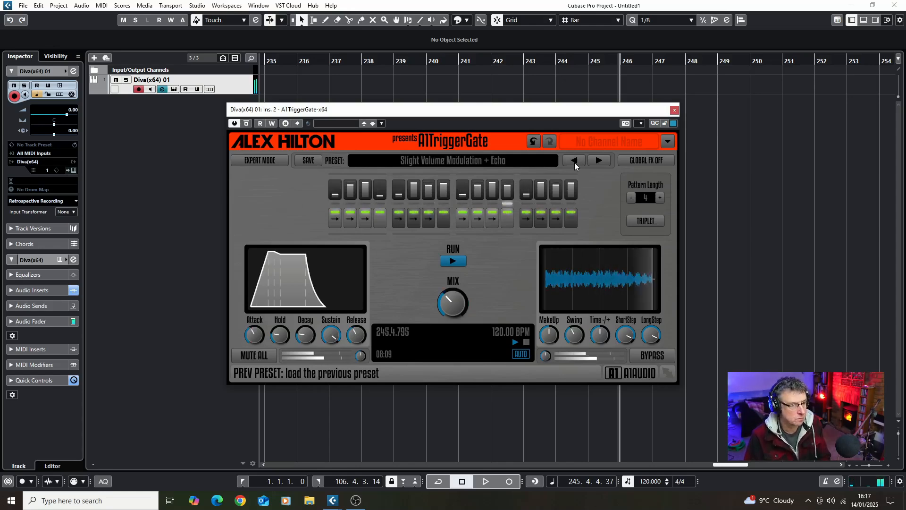
pyautogui.click(573, 162)
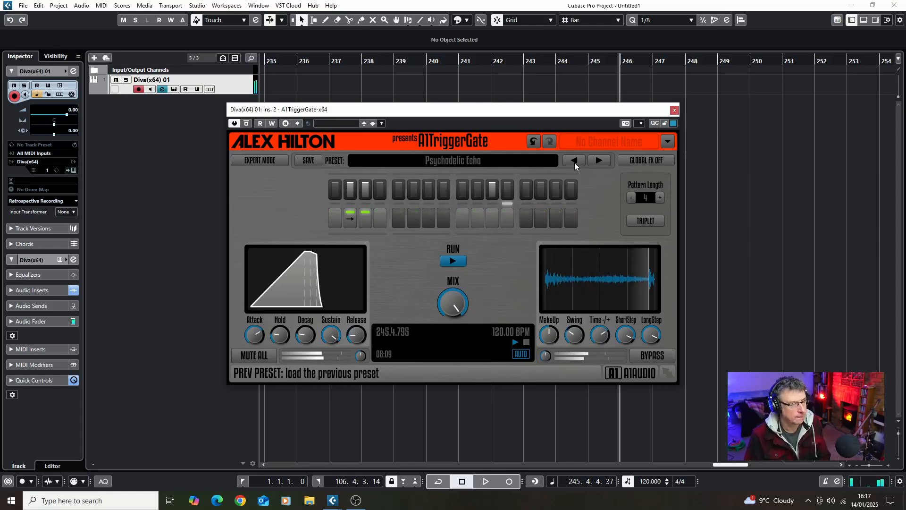
pyautogui.click(573, 162)
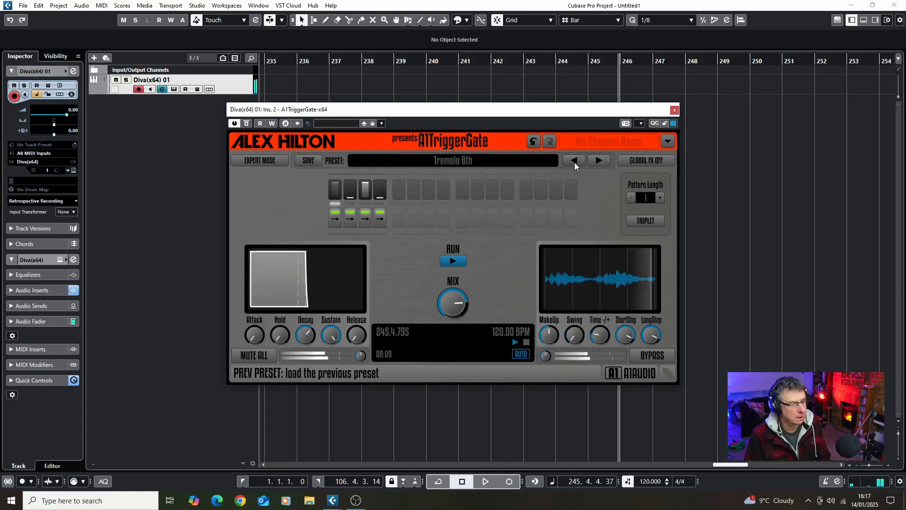
pyautogui.click(573, 162)
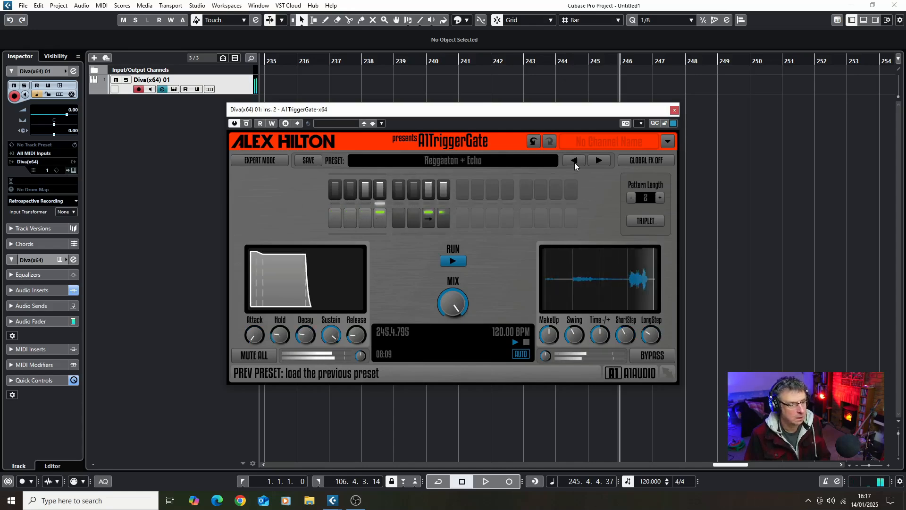
pyautogui.click(574, 162)
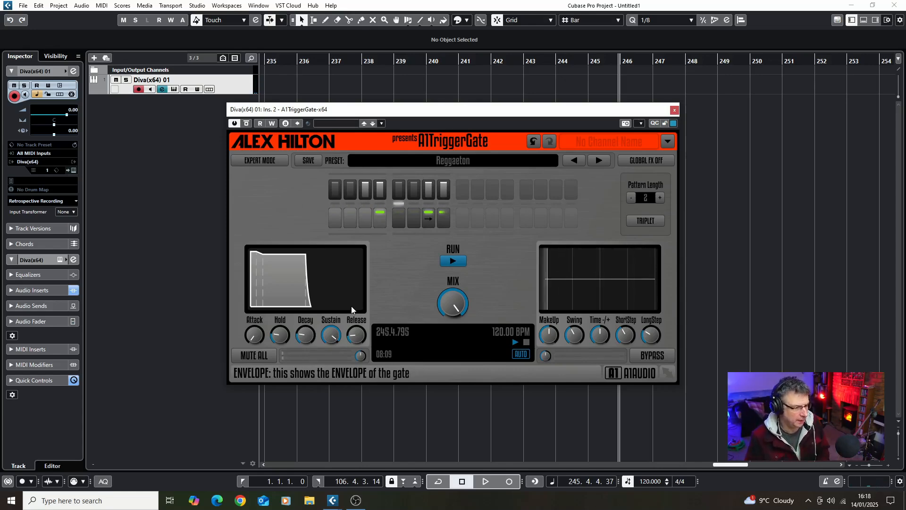
# - Return A1TriggerGate to the Init preset and lengthen the gate envelope's attack and release
pyautogui.click(605, 163)
pyautogui.click(605, 163)
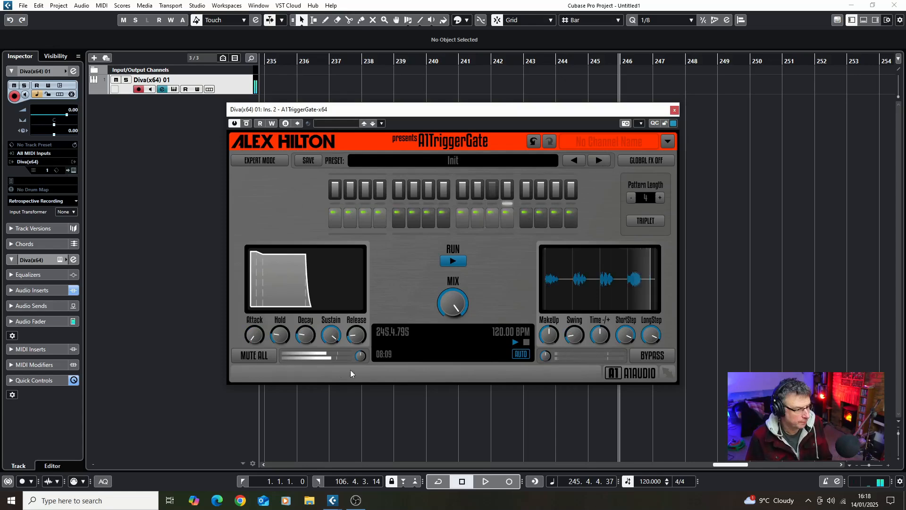
pyautogui.moveTo(254, 334)
pyautogui.mouseDown()
pyautogui.moveTo(255, 325)
pyautogui.moveTo(263, 340)
pyautogui.mouseUp()
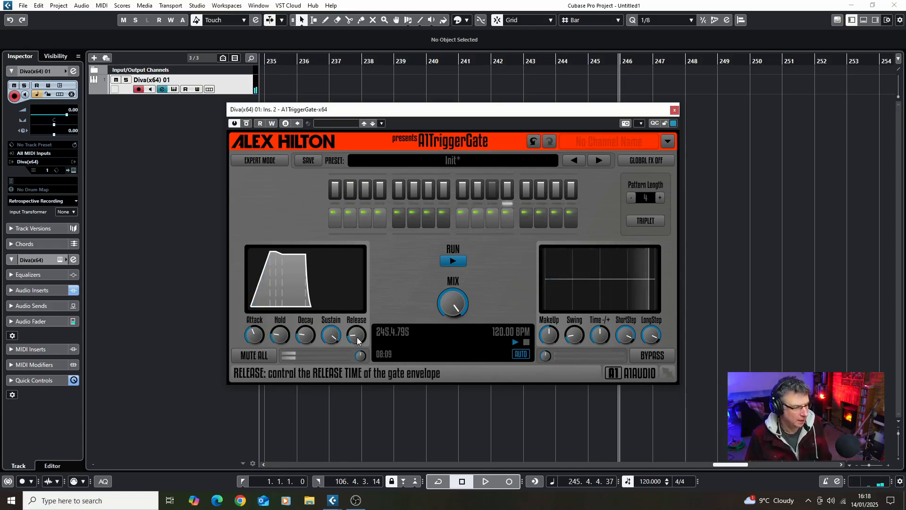
pyautogui.moveTo(357, 337); pyautogui.dragTo(357, 327)
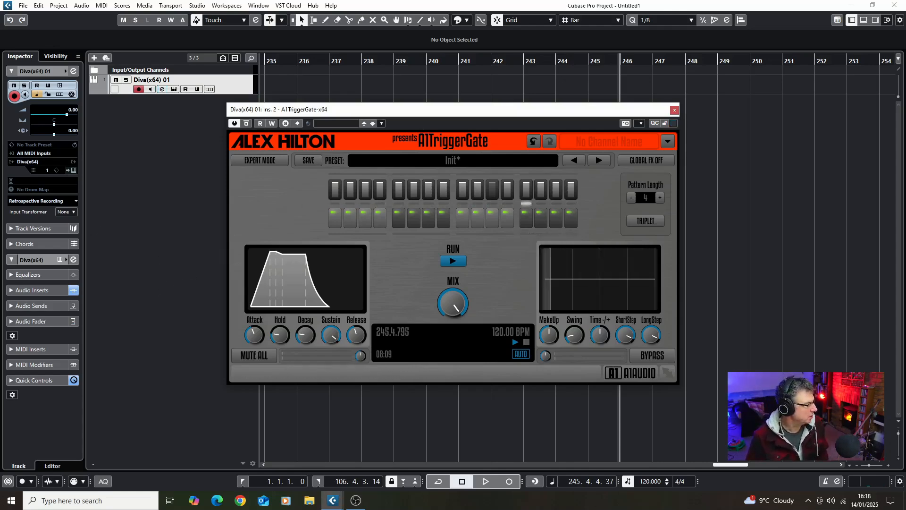
# - Turn on the OrilRiver insert in the Diva track's channel settings, then bypass A1TriggerGate and open the reverb's editor
pyautogui.click(162, 89)
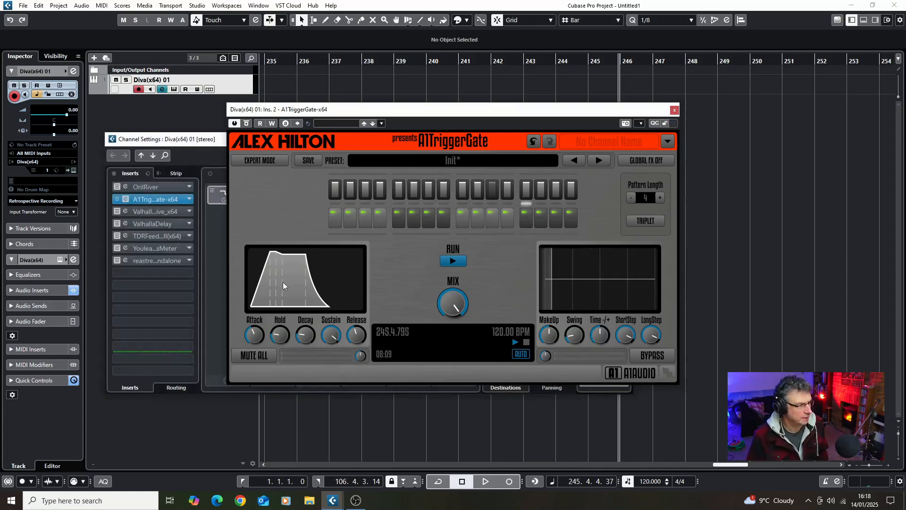
pyautogui.click(112, 185)
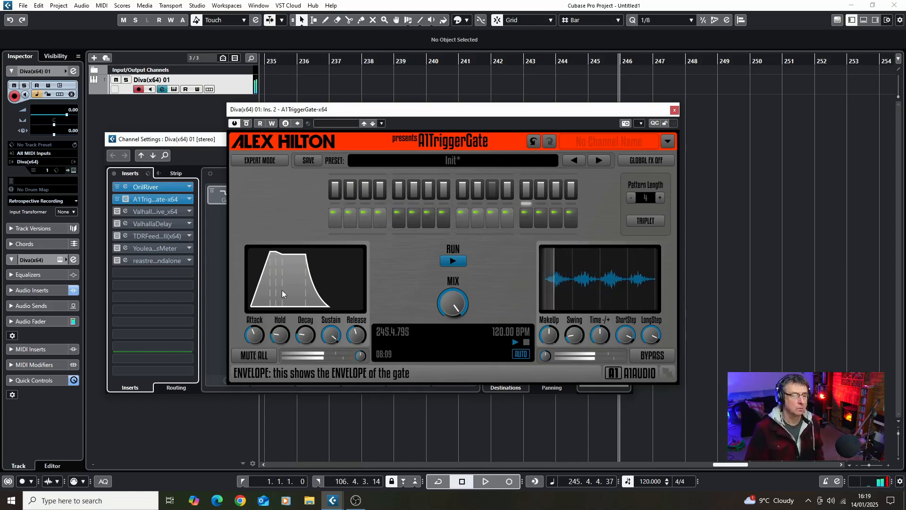
pyautogui.click(247, 125)
pyautogui.click(125, 187)
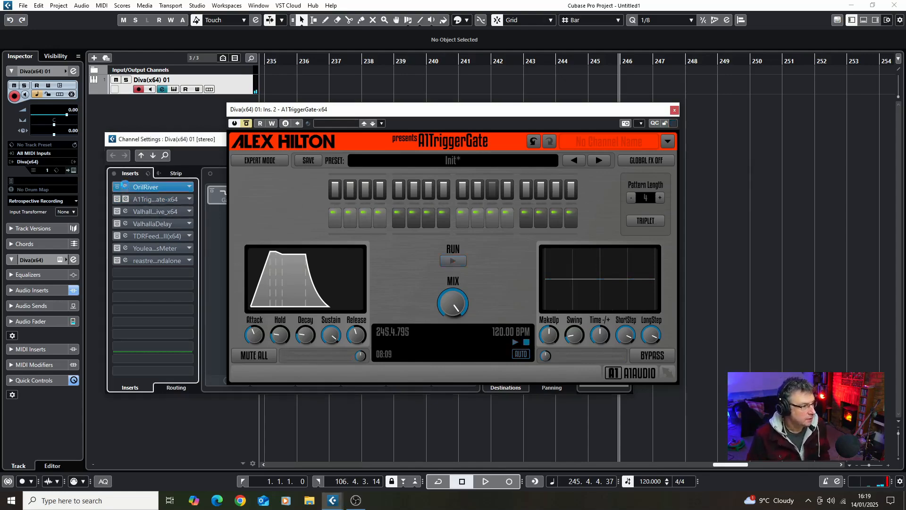
# - Close the A1TriggerGate and OrilRiver editors, and turn on the ValhallaSupermassive insert with its editor open
pyautogui.click(675, 110)
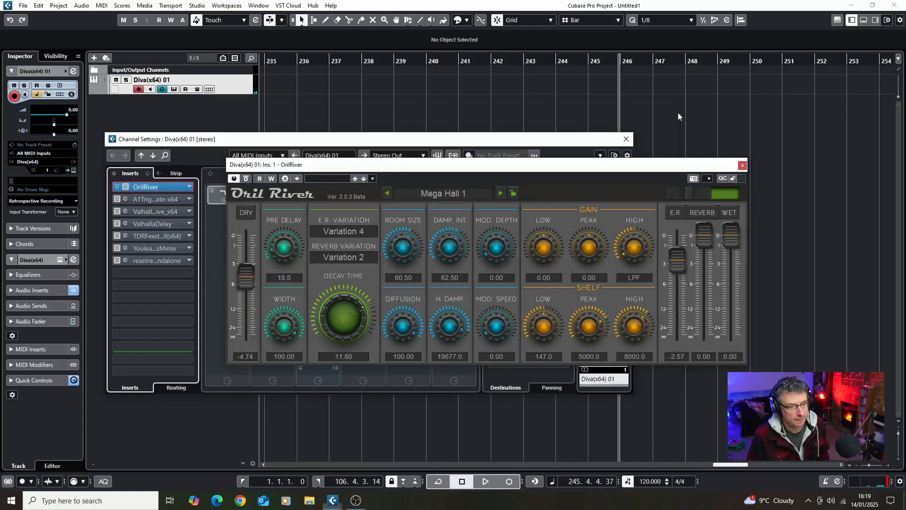
pyautogui.click(743, 166)
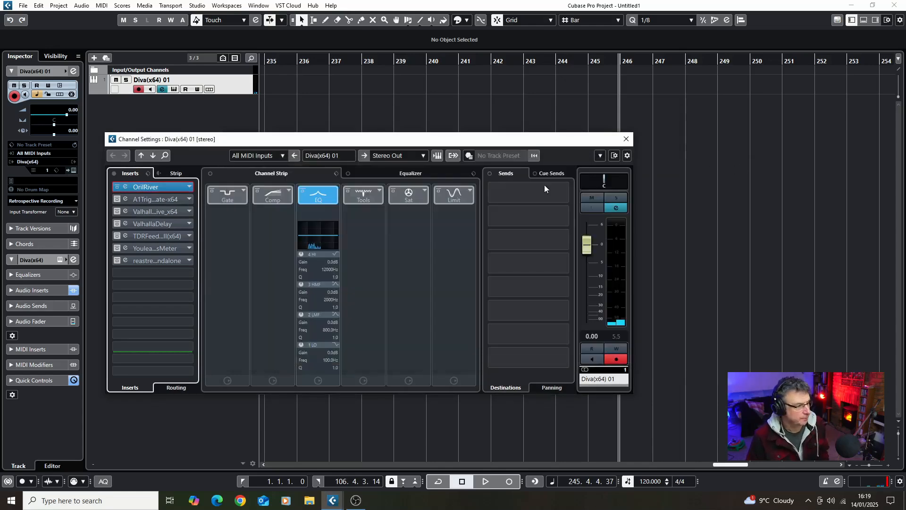
pyautogui.click(119, 211)
pyautogui.click(148, 211)
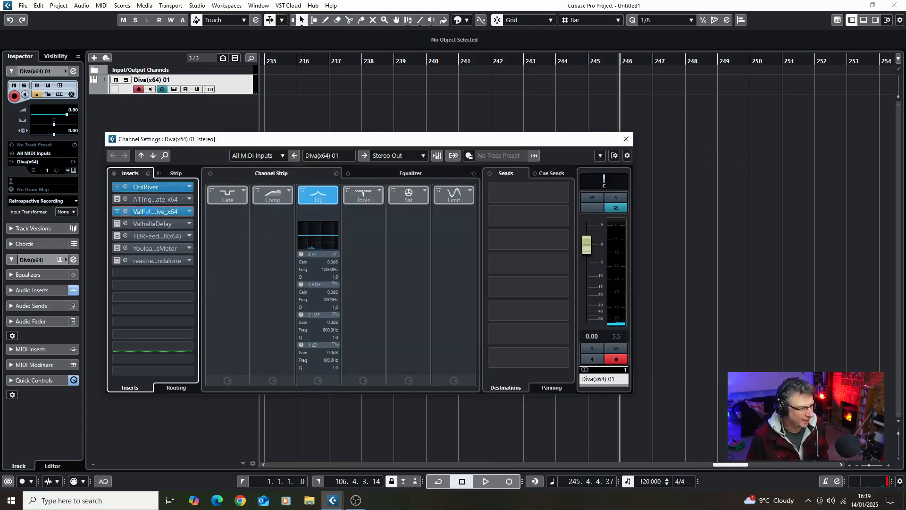
pyautogui.moveTo(344, 193); pyautogui.dragTo(452, 191)
pyautogui.moveTo(439, 284)
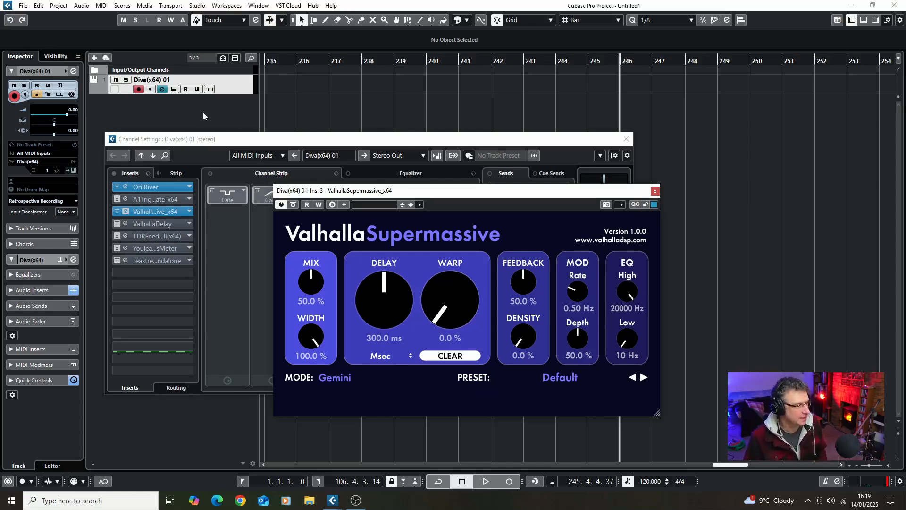
# - Audition HS Digi-Bell, HS Soft and Sticky and BS Big Droplet from Diva's 5 PERCUSSIVE folder, and load a sound from 2 LEAD
pyautogui.click(226, 87)
pyautogui.click(73, 170)
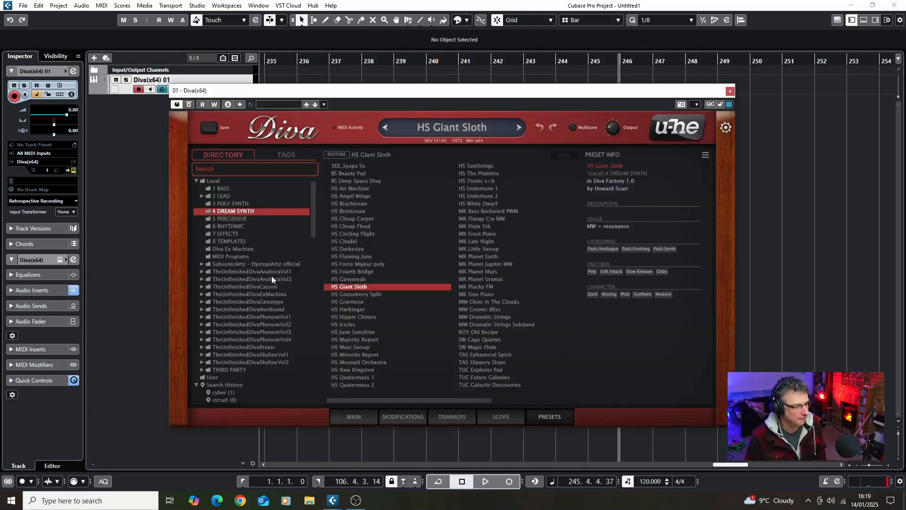
pyautogui.click(231, 219)
pyautogui.click(347, 251)
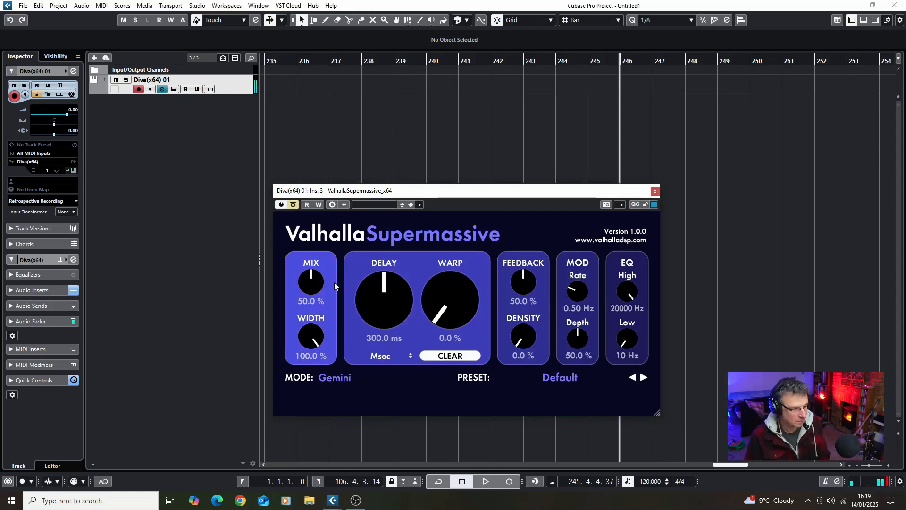
pyautogui.click(74, 169)
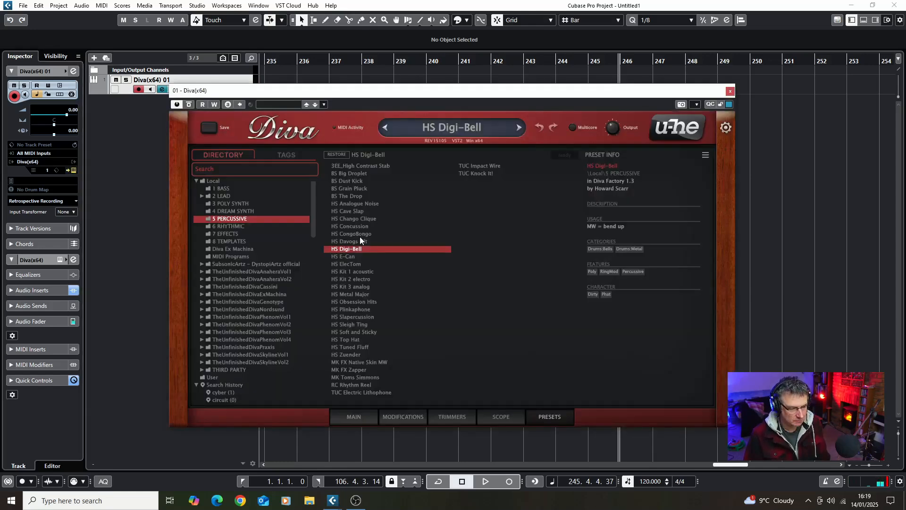
pyautogui.click(357, 332)
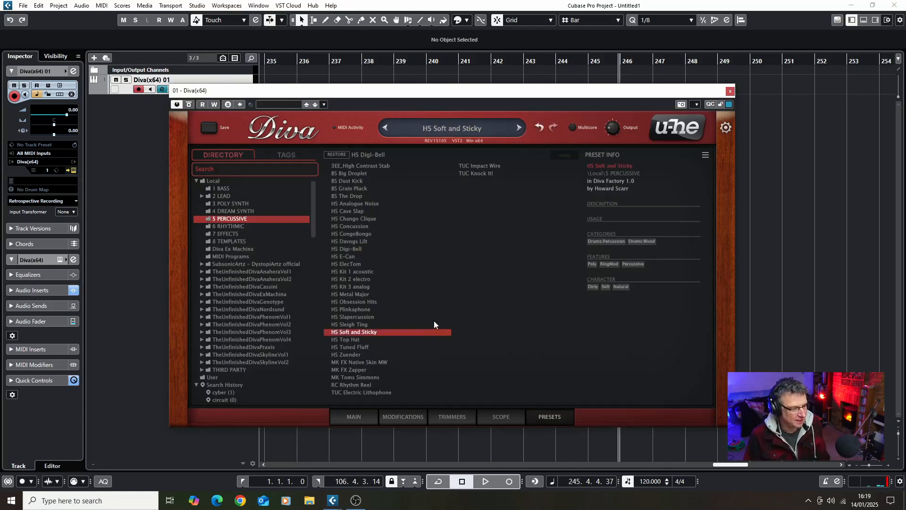
pyautogui.click(349, 173)
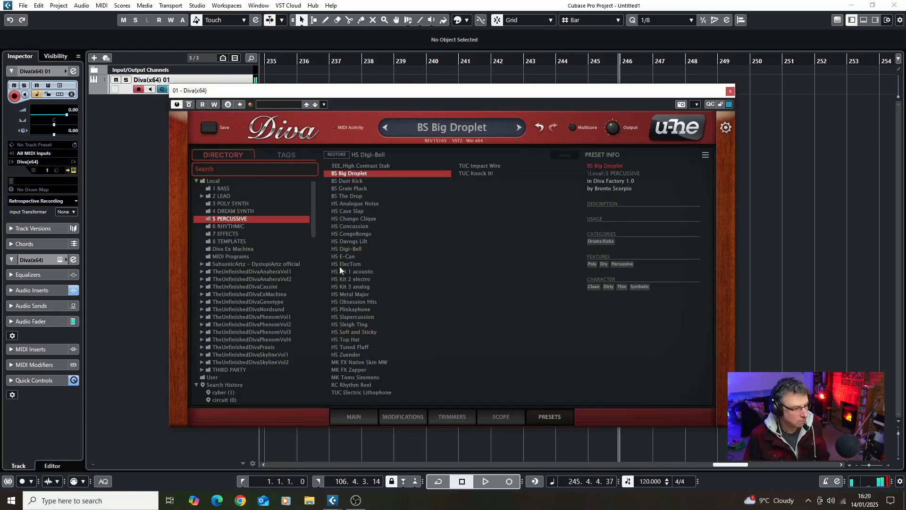
pyautogui.click(233, 196)
pyautogui.click(341, 188)
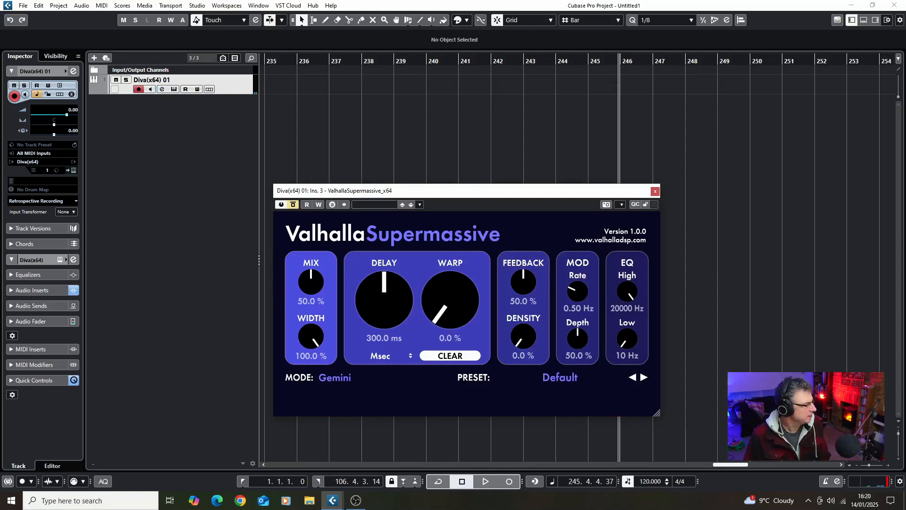
# - Turn off OrilRiver and activate ValhallaSupermassive among the inserts in the Diva track's channel settings
pyautogui.click(162, 89)
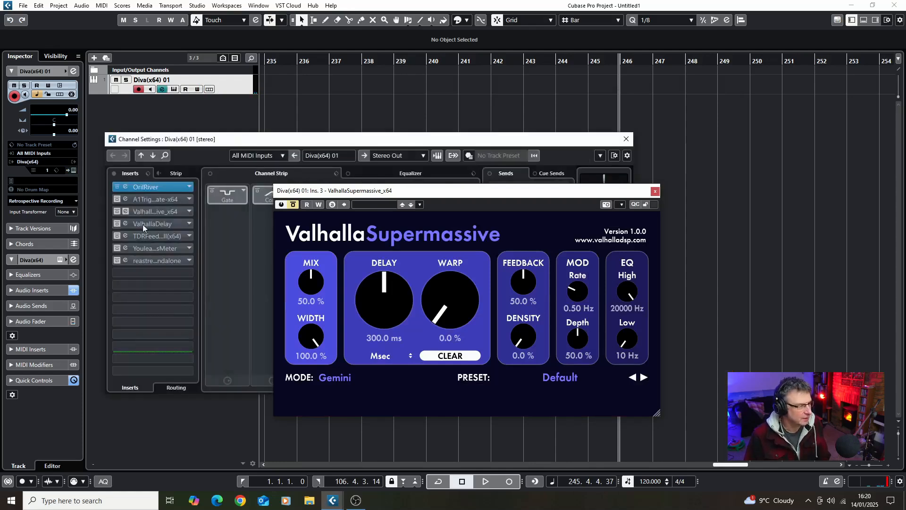
pyautogui.click(117, 188)
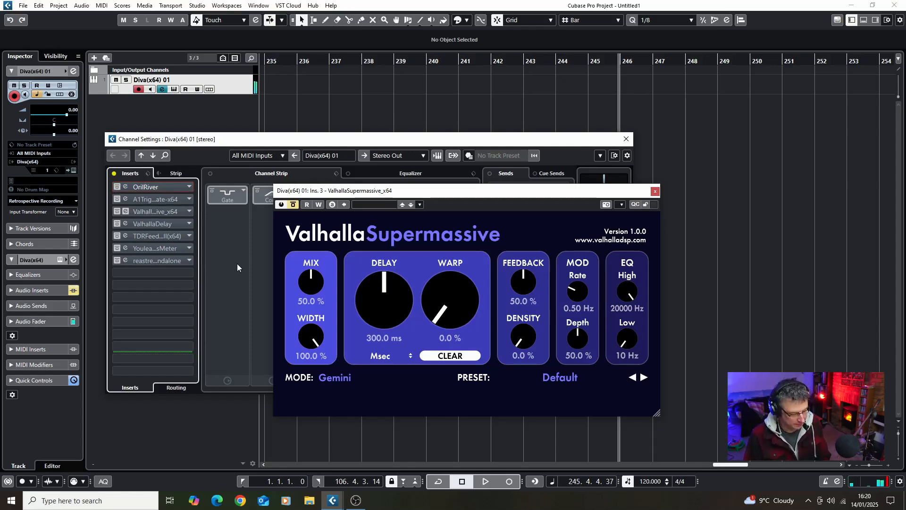
pyautogui.click(124, 212)
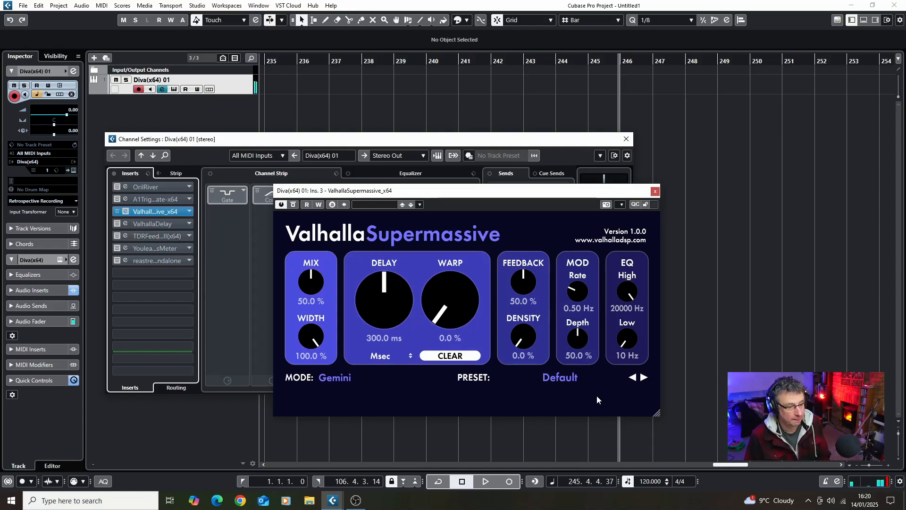
# - Audition Supermassive's Carousel and Dotted8thChorusEcho presets, and load Echoes Out Of The Way from the Eight-Note echoes
pyautogui.click(644, 377)
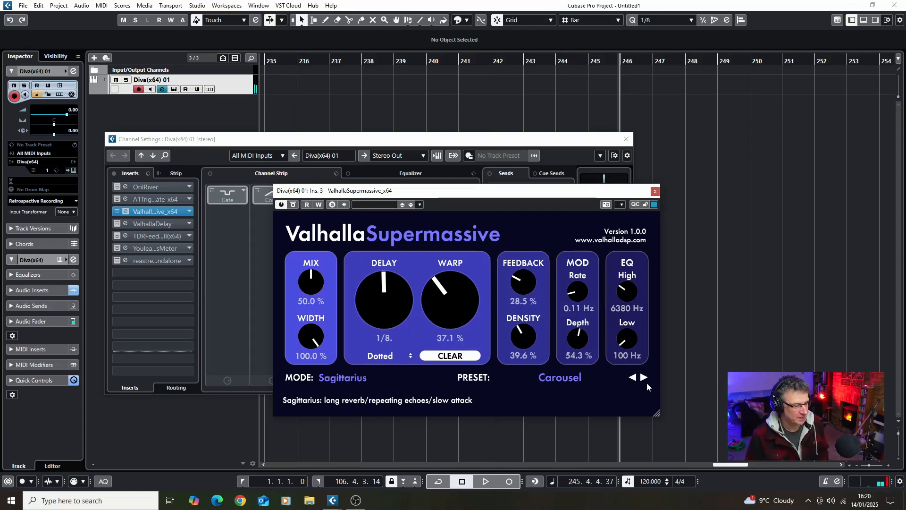
pyautogui.click(644, 379)
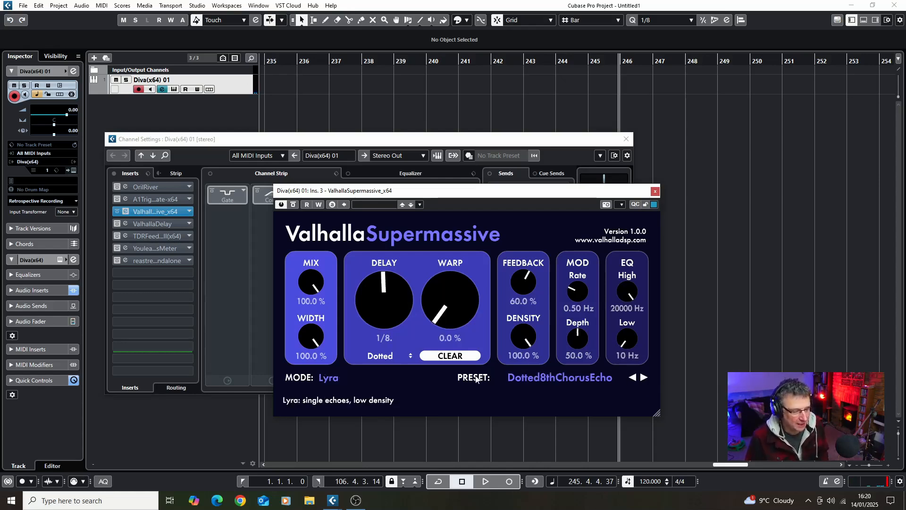
pyautogui.click(522, 377)
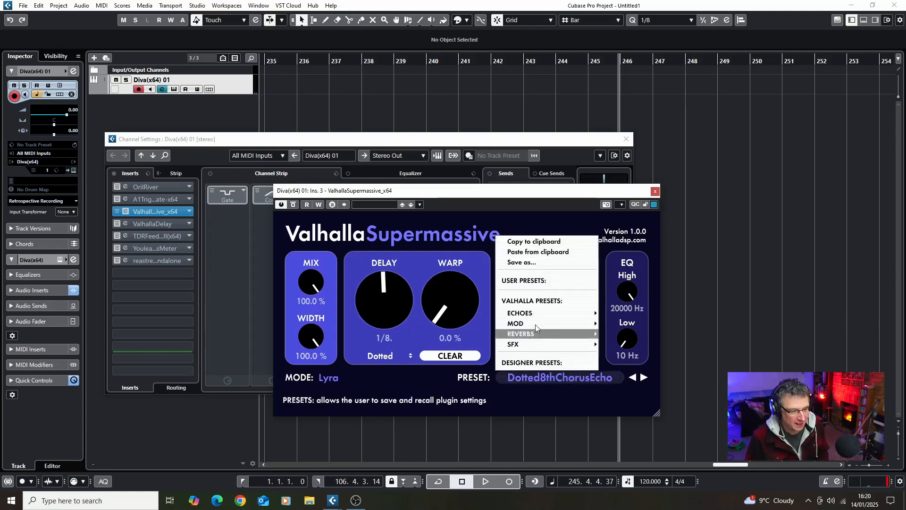
pyautogui.moveTo(537, 313)
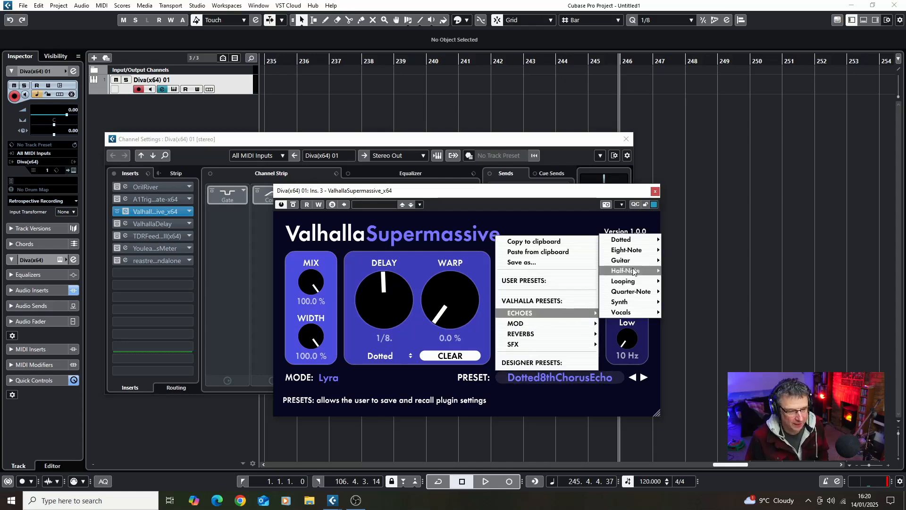
pyautogui.moveTo(645, 252)
pyautogui.click(702, 252)
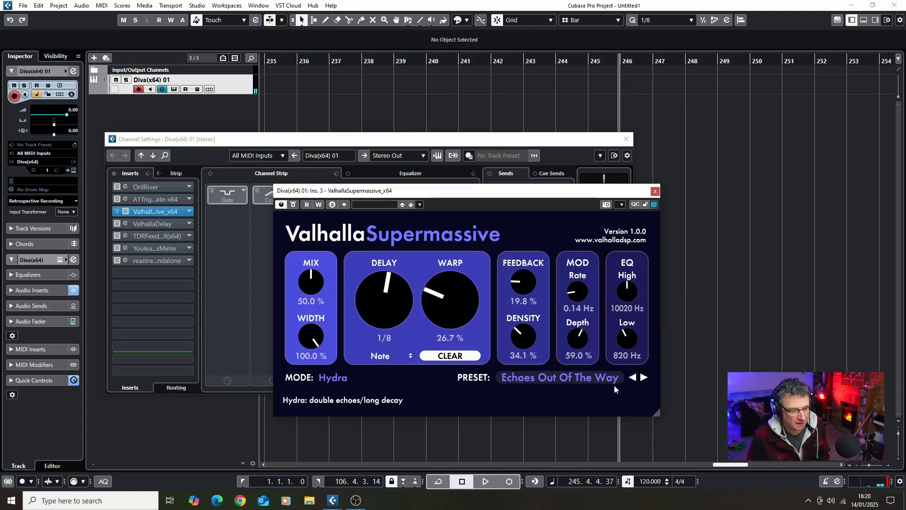
# - Load the Swelling Quarters preset from Supermassive's Vocals echoes
pyautogui.click(588, 378)
pyautogui.moveTo(562, 311)
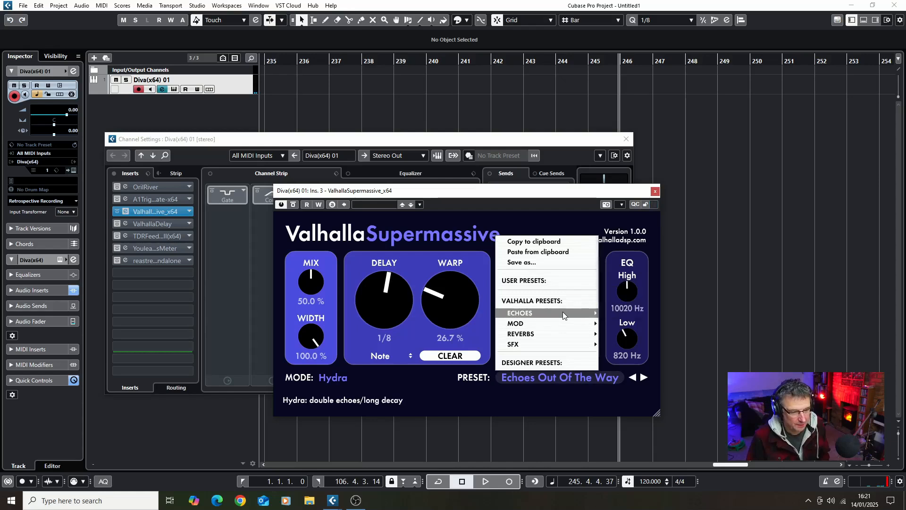
pyautogui.moveTo(623, 305)
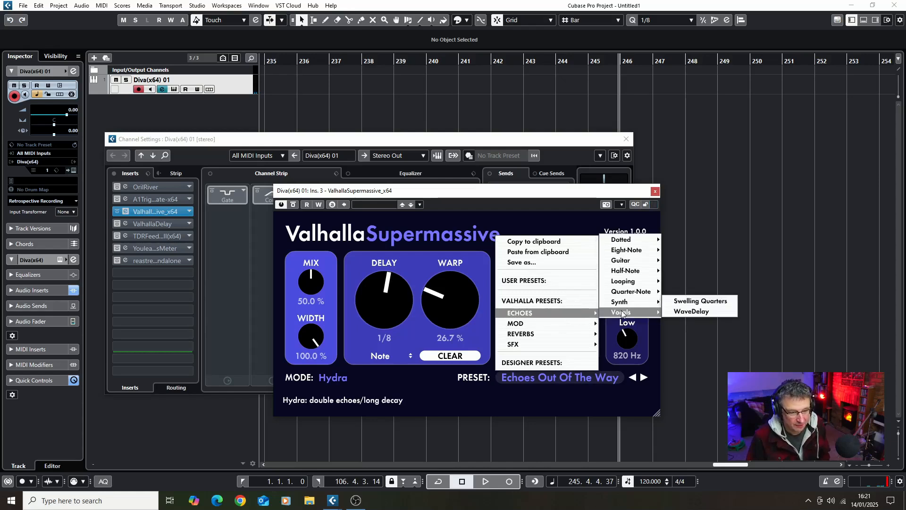
pyautogui.click(697, 301)
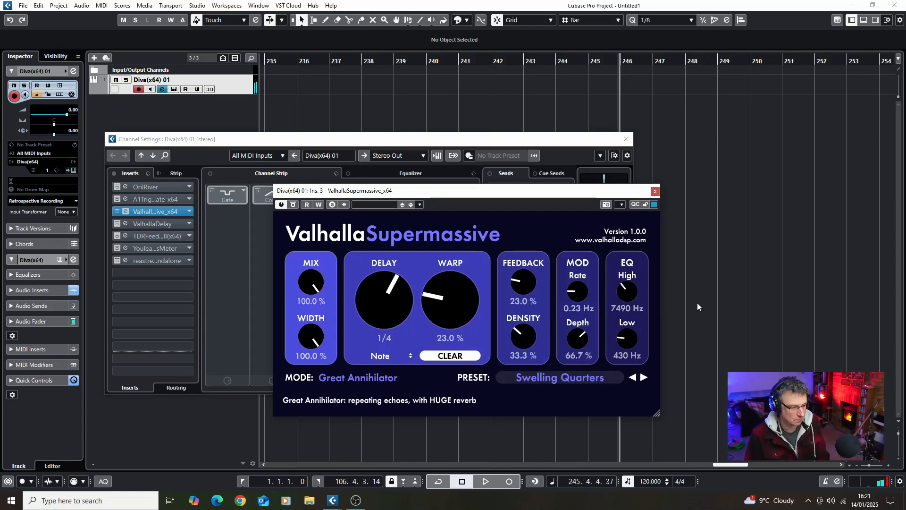
# - Load the Pulse Synth preset from the Pulsars group of Supermassive's SFX presets
pyautogui.click(579, 378)
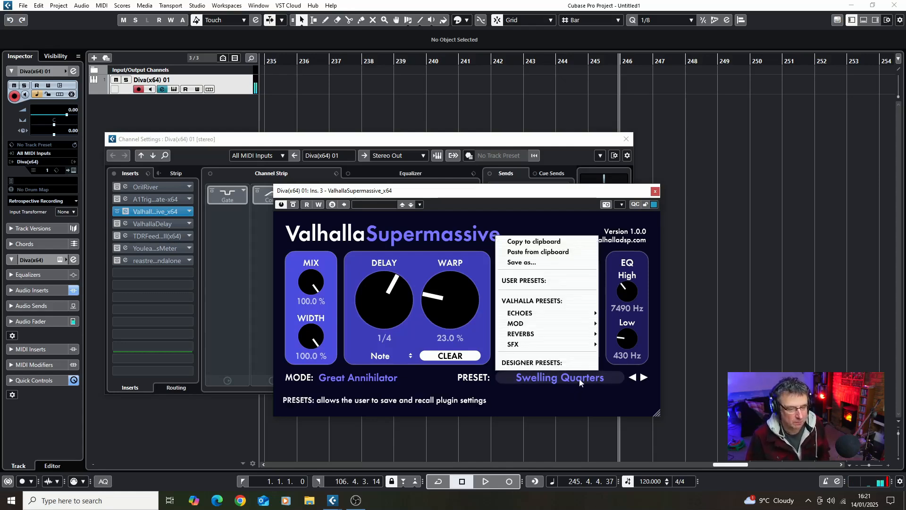
pyautogui.moveTo(563, 325)
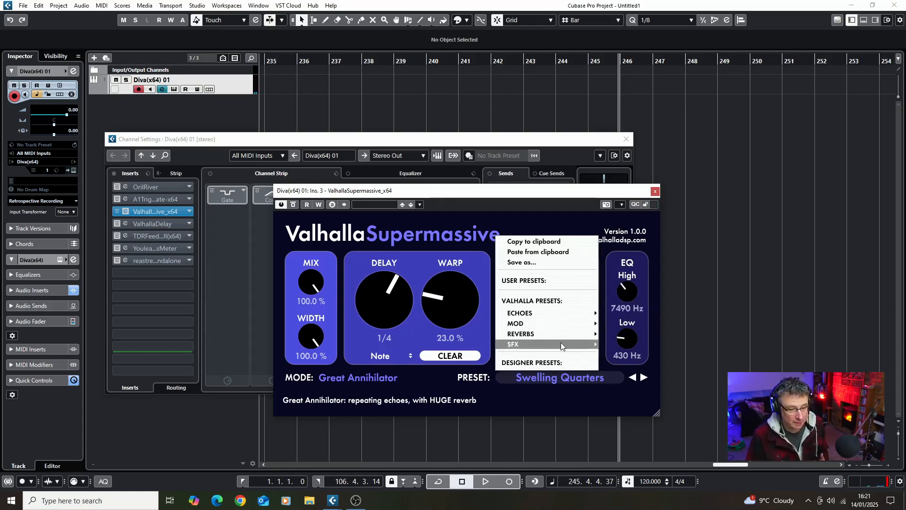
pyautogui.moveTo(560, 343)
pyautogui.moveTo(622, 332)
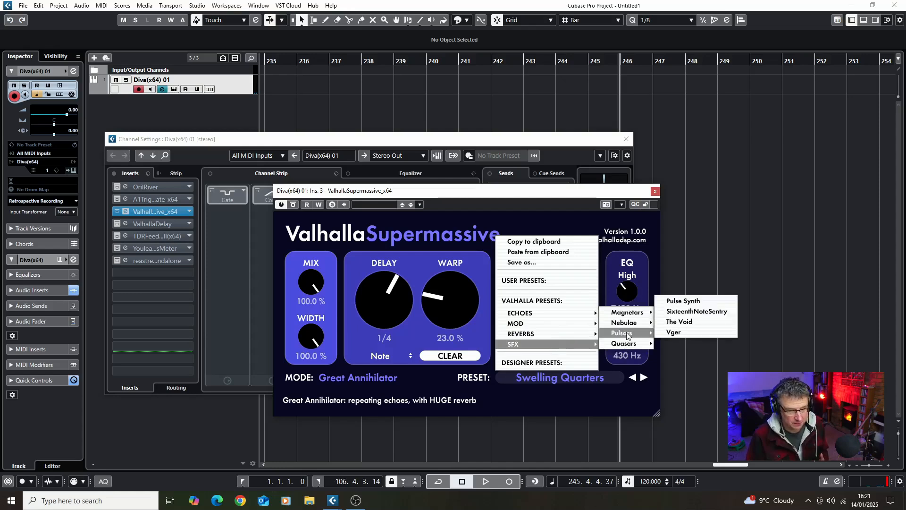
pyautogui.click(693, 302)
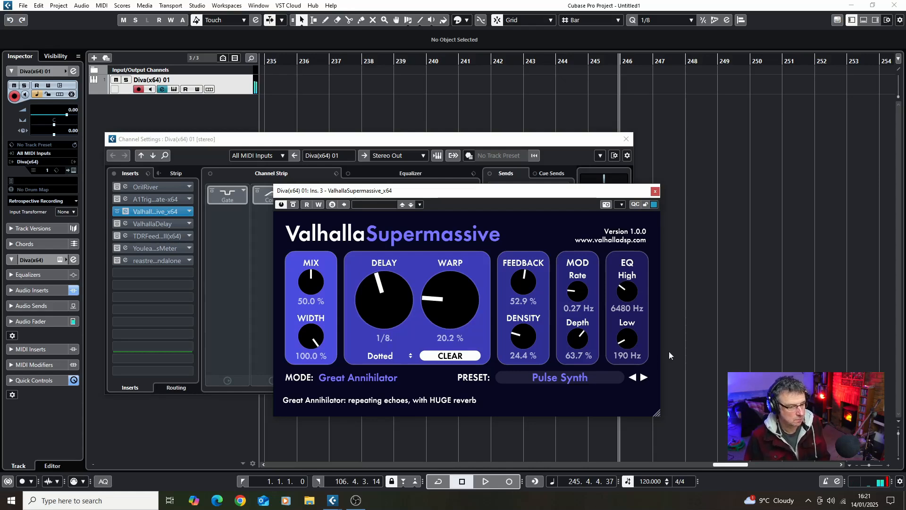
# - Load the DarkMatter preset from the Z-Massive group of Supermassive's reverbs
pyautogui.click(566, 378)
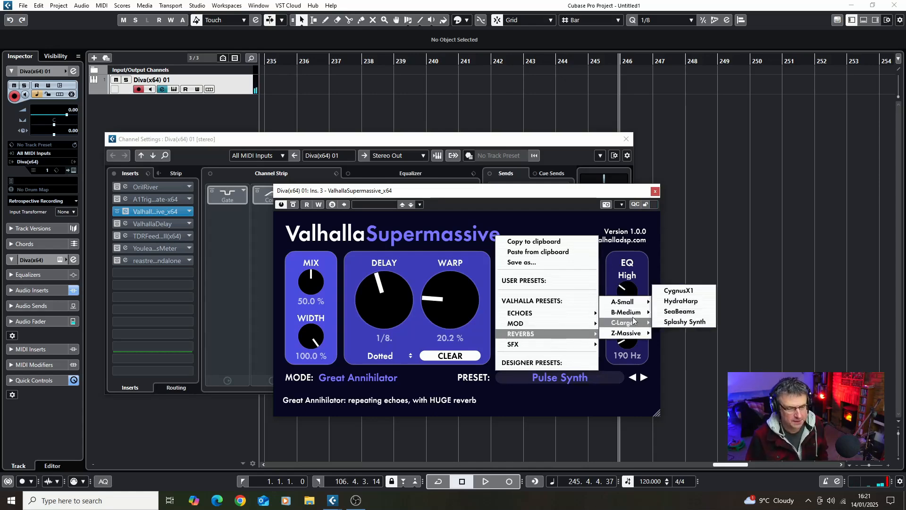
pyautogui.moveTo(633, 315)
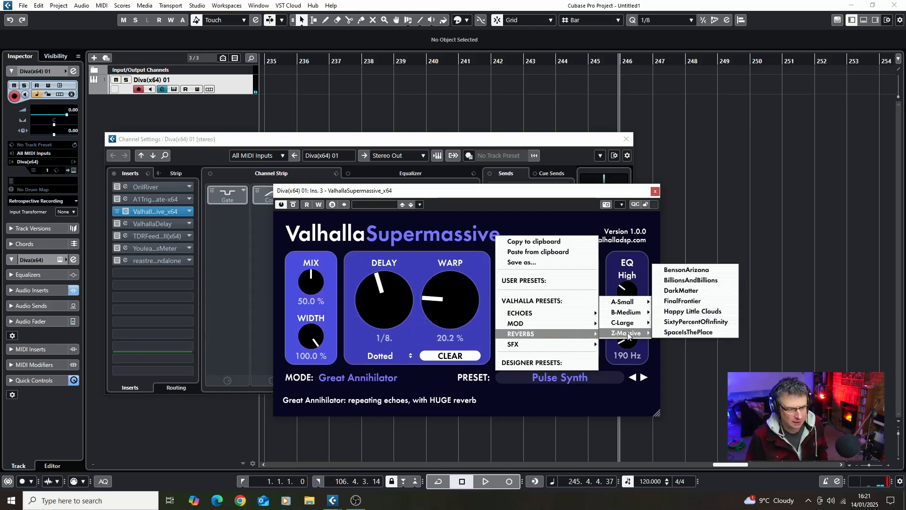
pyautogui.click(691, 290)
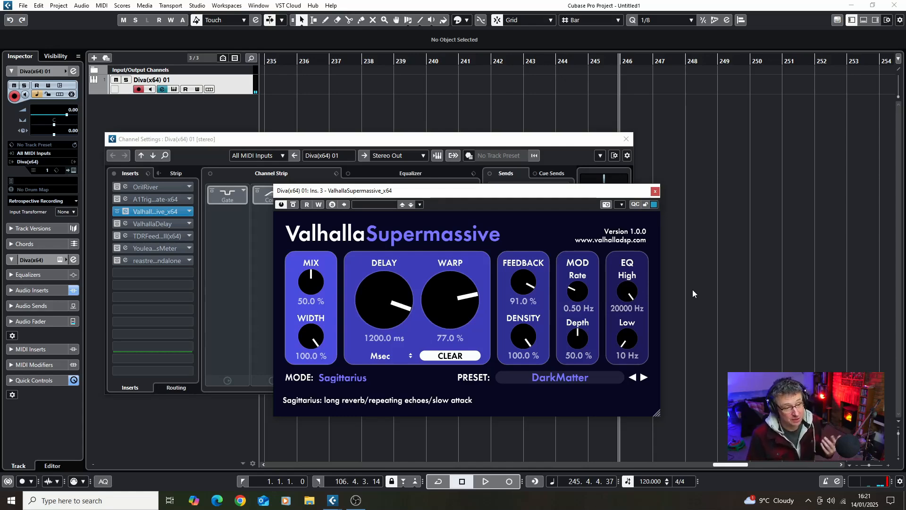
# - Close the Supermassive editor, and open and activate ValhallaDelay with its preset advanced to PITCH-Dotted8thDetuned
pyautogui.click(125, 211)
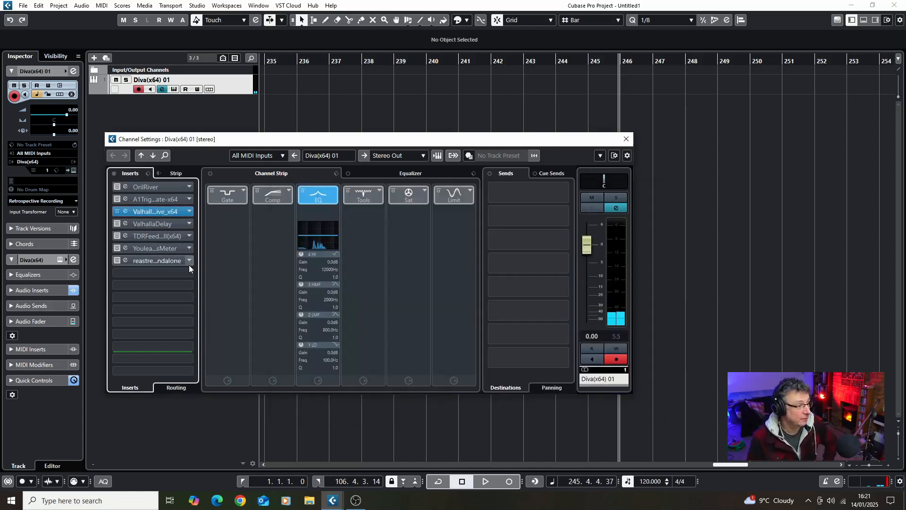
pyautogui.click(156, 224)
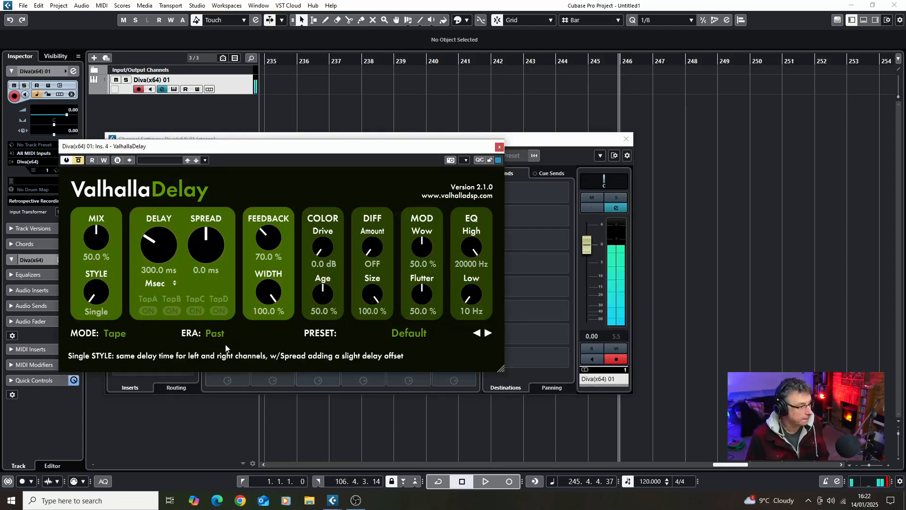
pyautogui.click(487, 332)
# - Load ValhallaDelay's REVPITCH-Amethyst preset from the Reverse group of the PITCH presets, and advance to TheCrystalShip
pyautogui.click(420, 336)
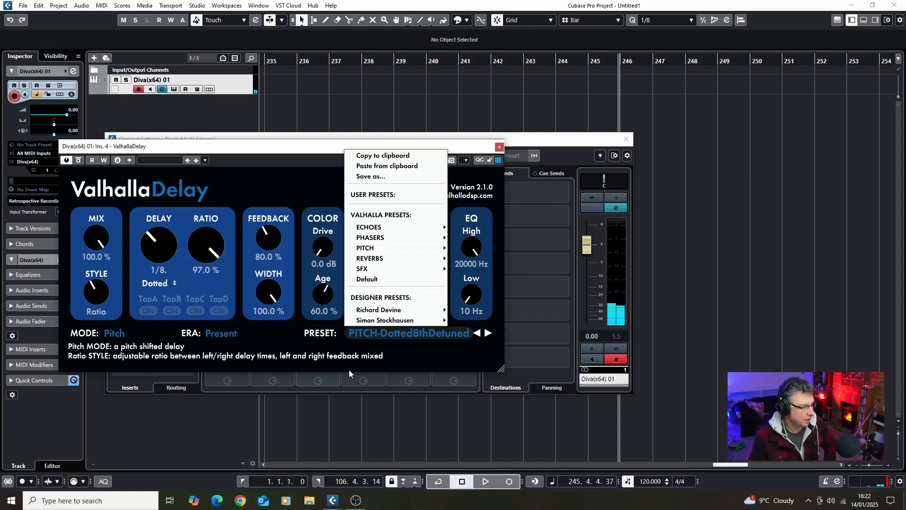
pyautogui.moveTo(417, 246)
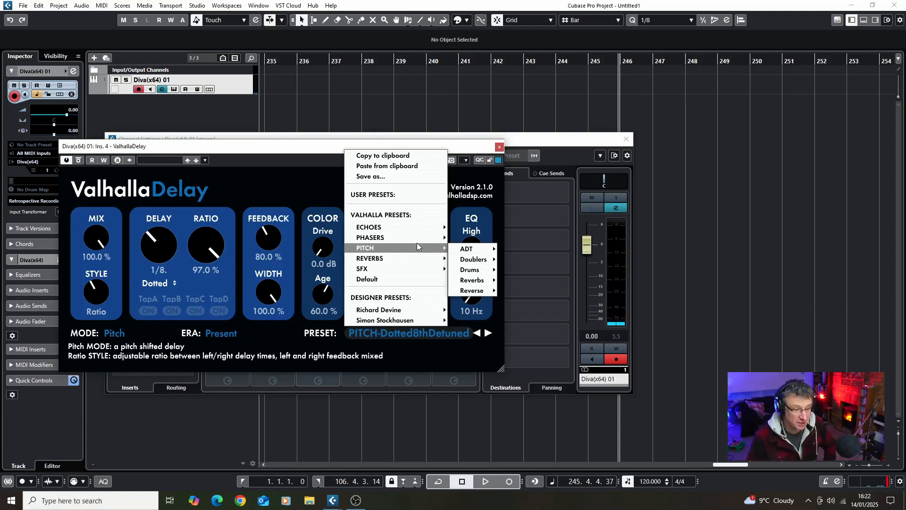
pyautogui.moveTo(471, 294)
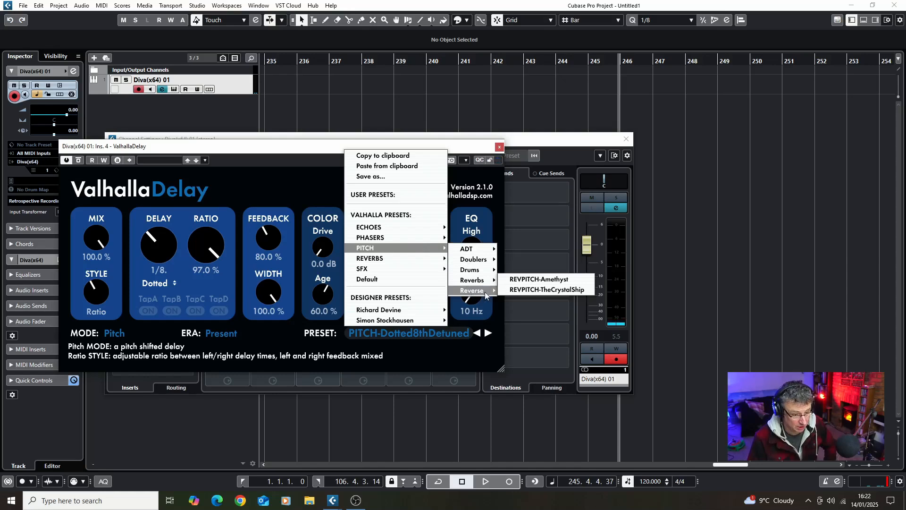
pyautogui.click(536, 282)
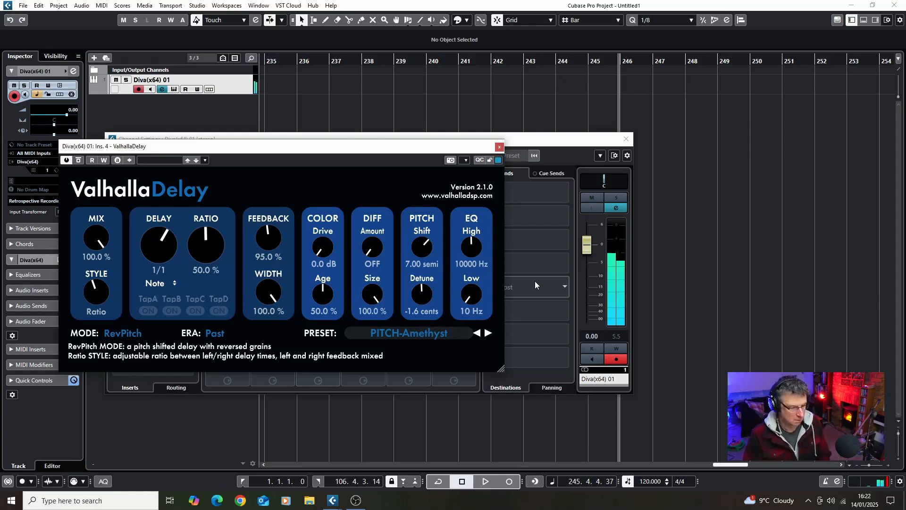
pyautogui.click(489, 333)
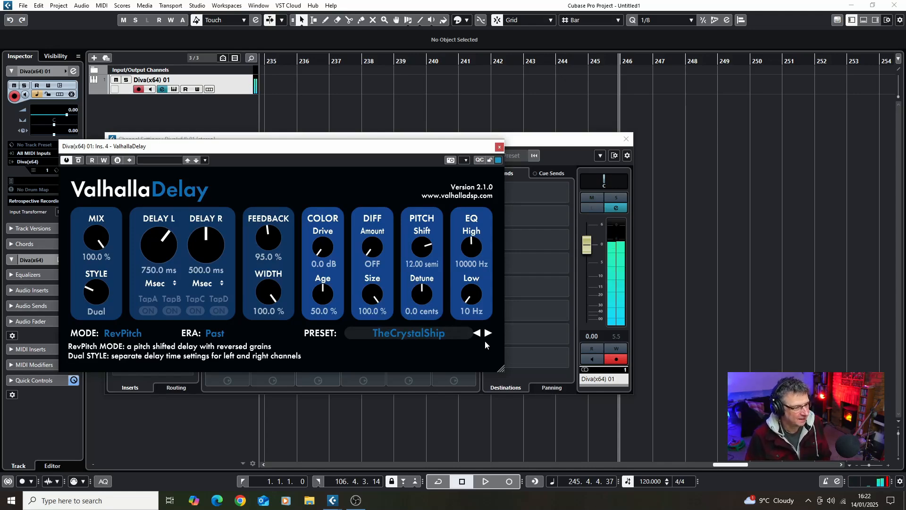
# - Load ValhallaDelay's PITCHDUCK-DuckingVerb preset from the Reverbs group of the PITCH presets, and raise the ducking to 78.9 %
pyautogui.click(429, 335)
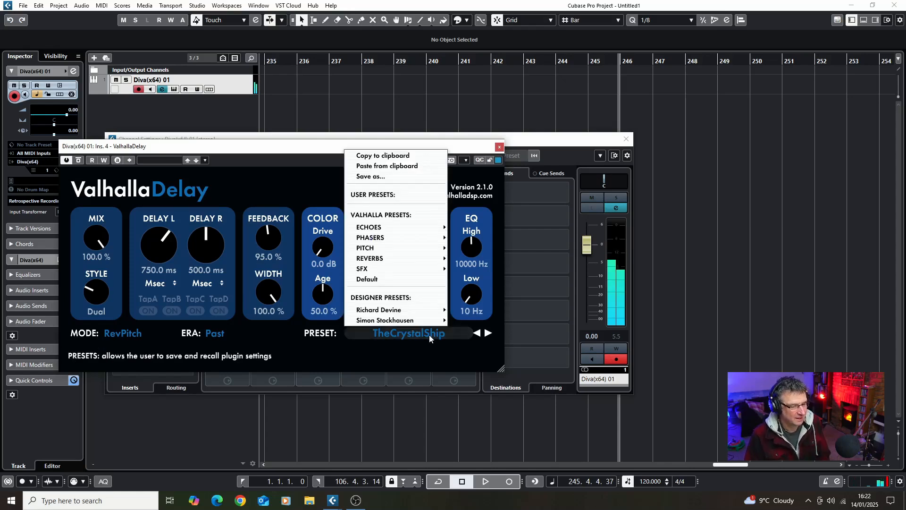
pyautogui.moveTo(397, 248)
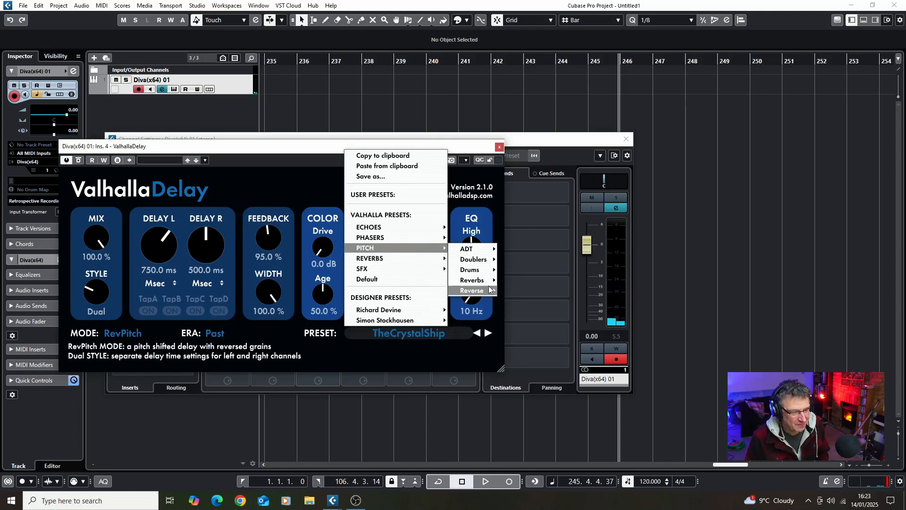
pyautogui.moveTo(489, 284)
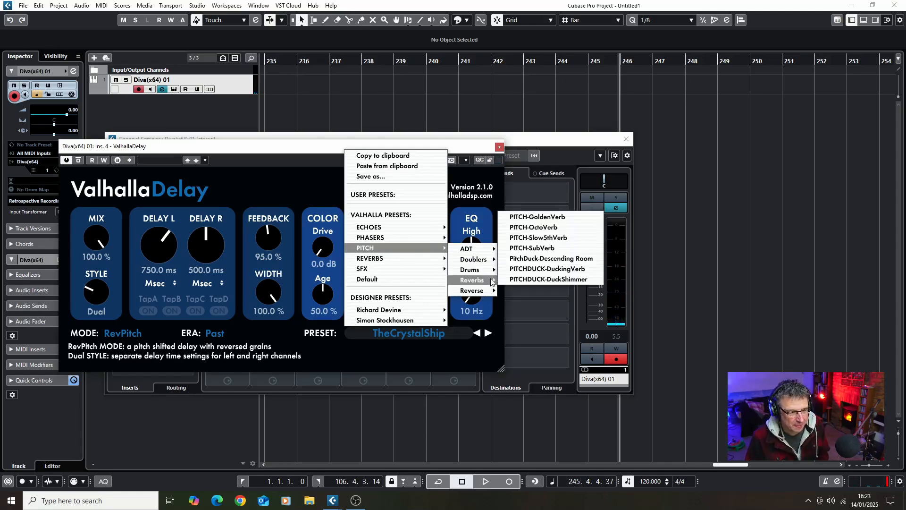
pyautogui.click(532, 269)
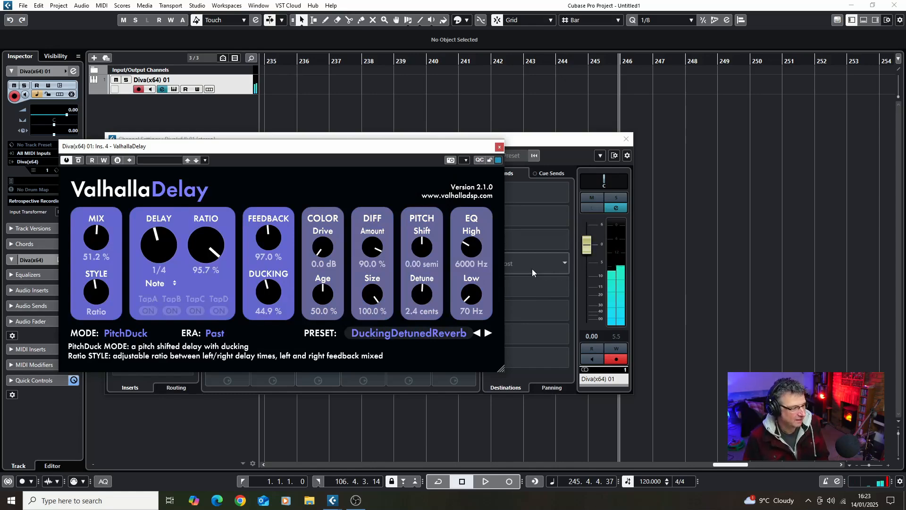
pyautogui.moveTo(263, 291); pyautogui.dragTo(279, 264)
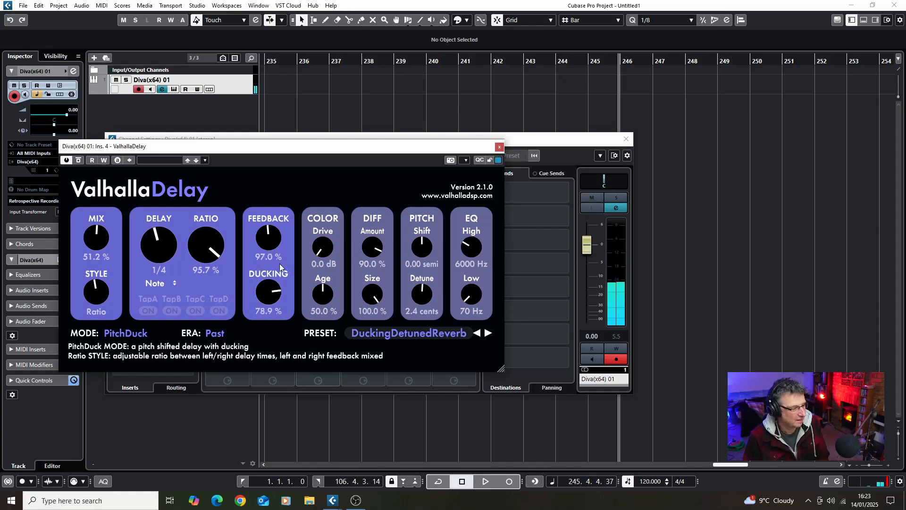
# - Browse ValhallaDelay's Echoes groups and designer preset collections, and close its editor
pyautogui.click(404, 334)
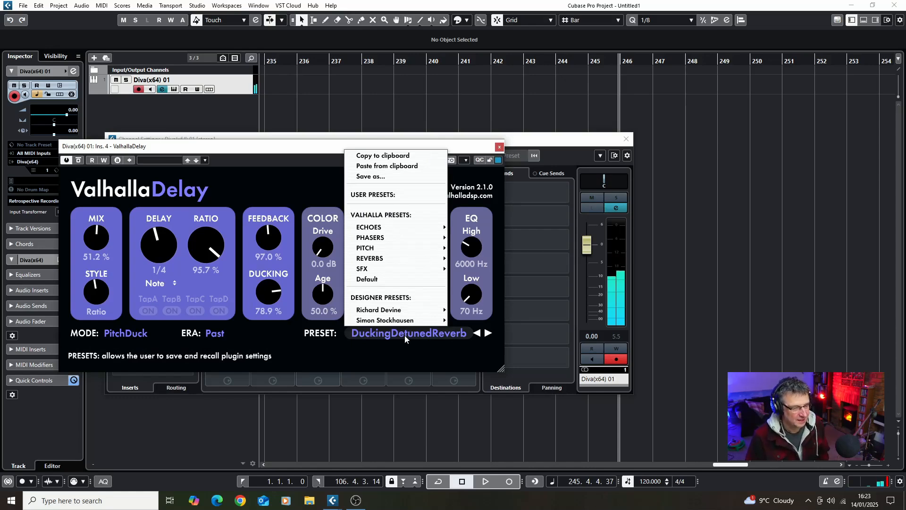
pyautogui.moveTo(403, 226)
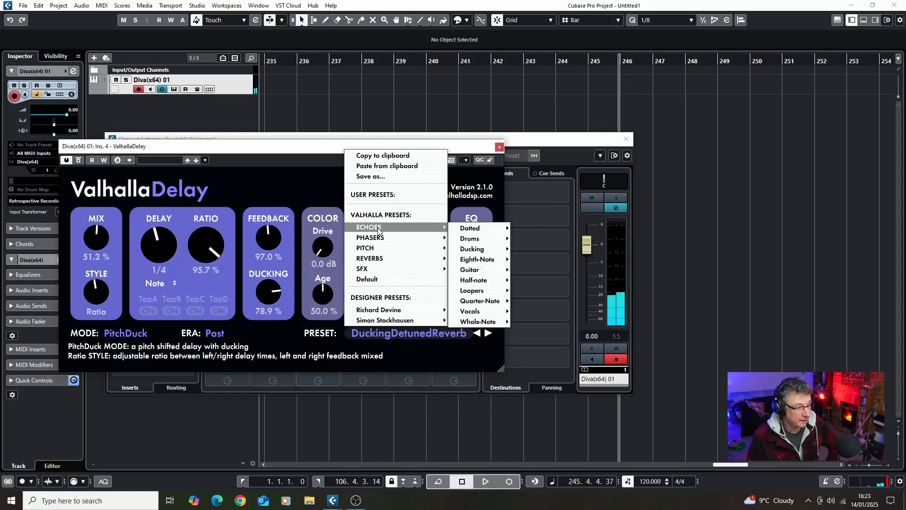
pyautogui.moveTo(474, 227)
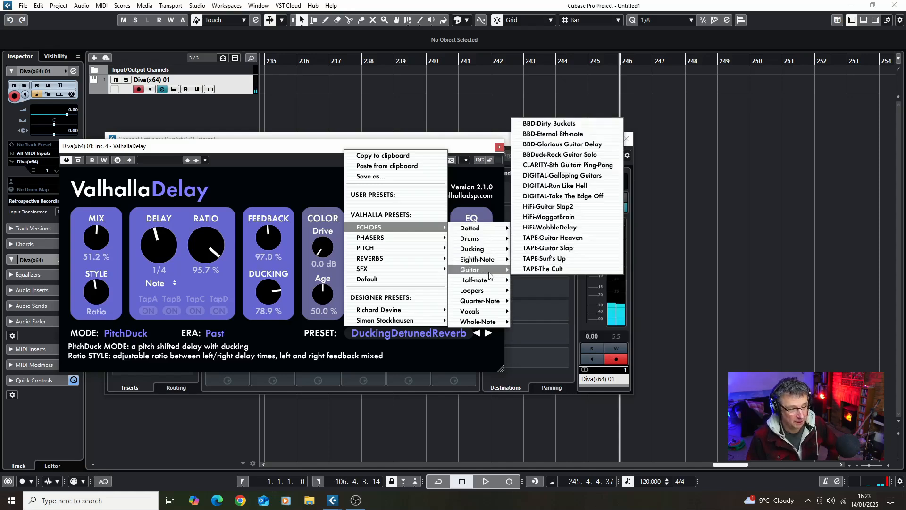
pyautogui.moveTo(415, 314)
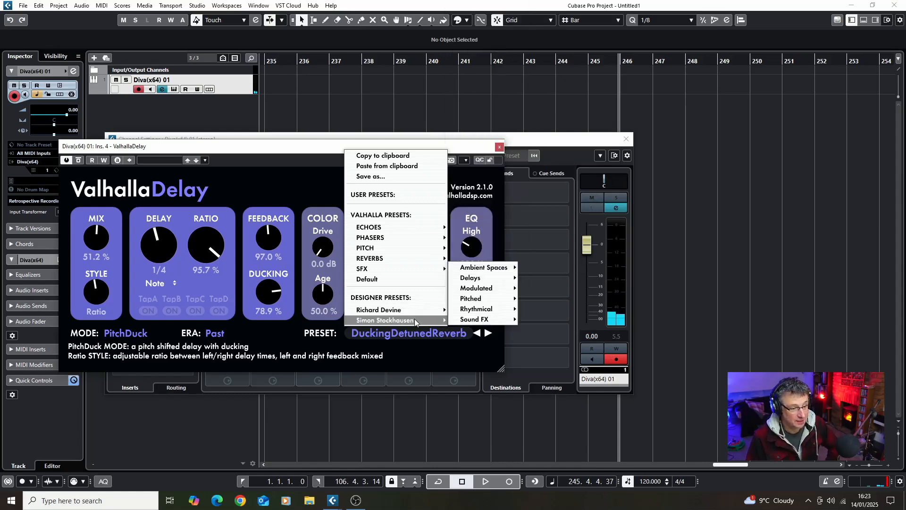
pyautogui.moveTo(464, 320)
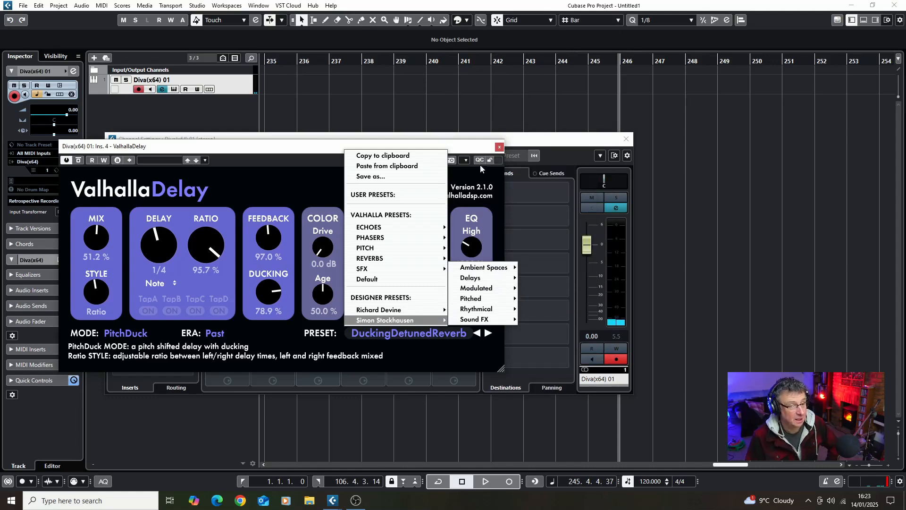
pyautogui.click(499, 147)
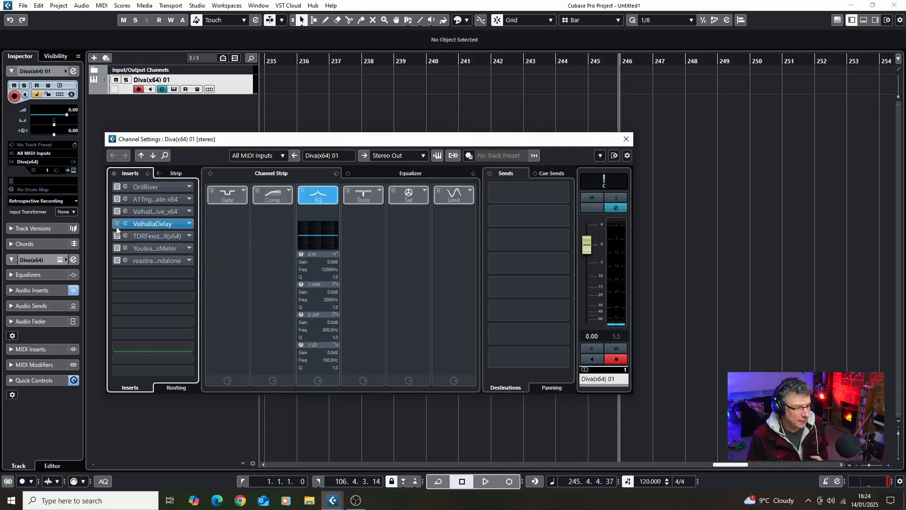
# - Open the TDR Feedback Compressor II insert and load its Mastering: Glue preset
pyautogui.click(151, 237)
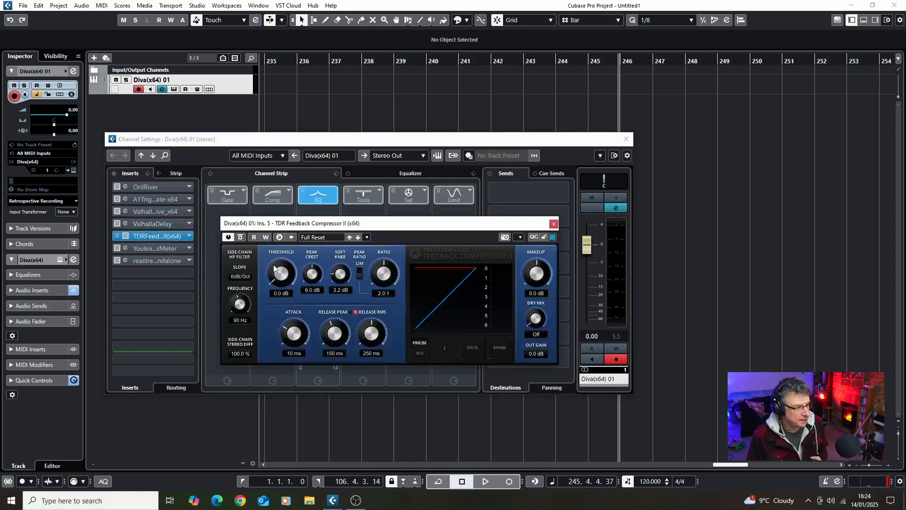
pyautogui.moveTo(385, 232); pyautogui.dragTo(356, 158)
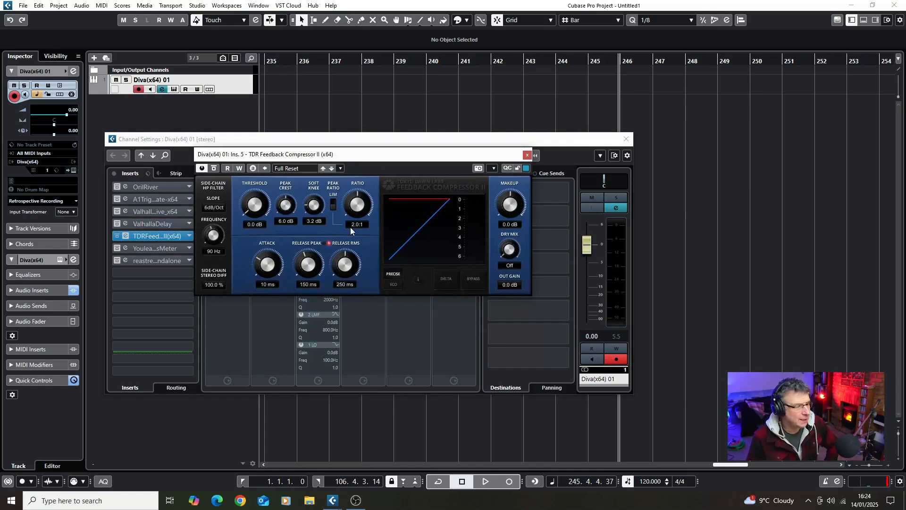
pyautogui.click(287, 169)
pyautogui.click(304, 188)
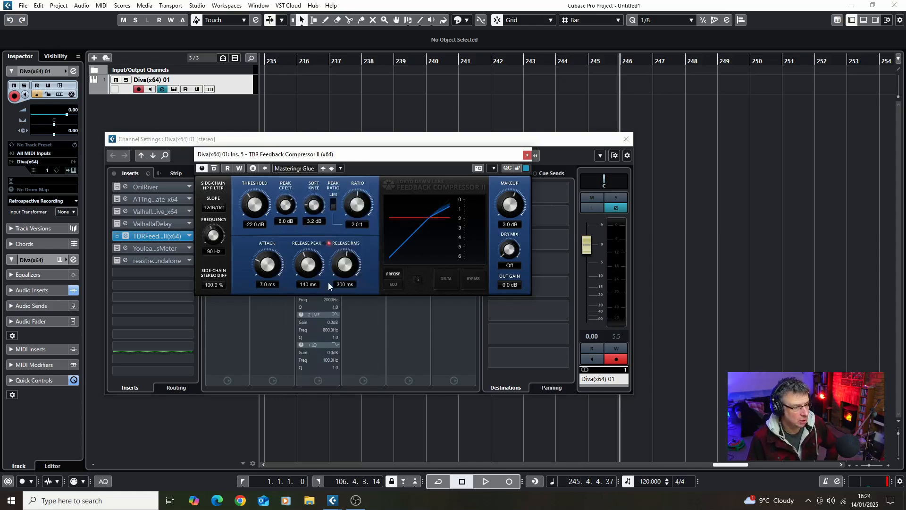
# - Set the compressor's makeup gain to 0 dB and ratio to 1.9:1, and close its editor
pyautogui.moveTo(510, 217); pyautogui.dragTo(510, 218)
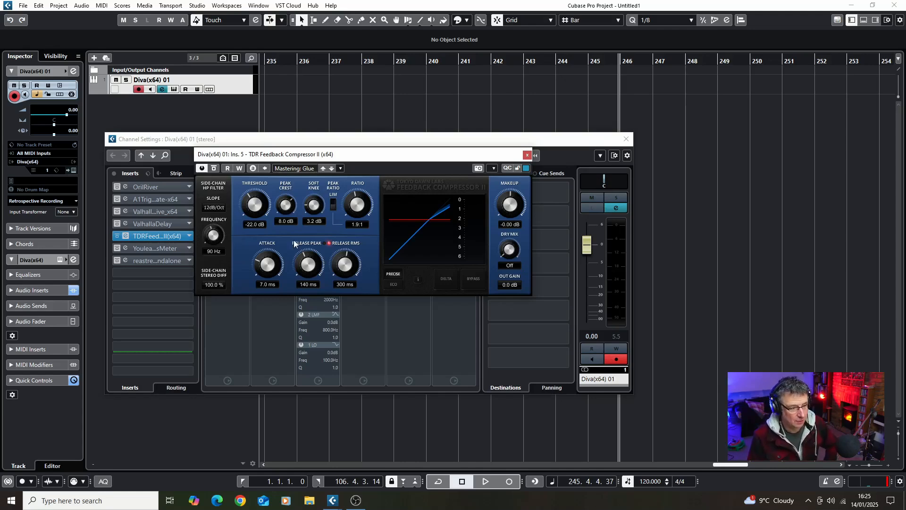
pyautogui.moveTo(505, 224)
pyautogui.mouseDown()
pyautogui.moveTo(503, 207)
pyautogui.moveTo(503, 221)
pyautogui.mouseUp()
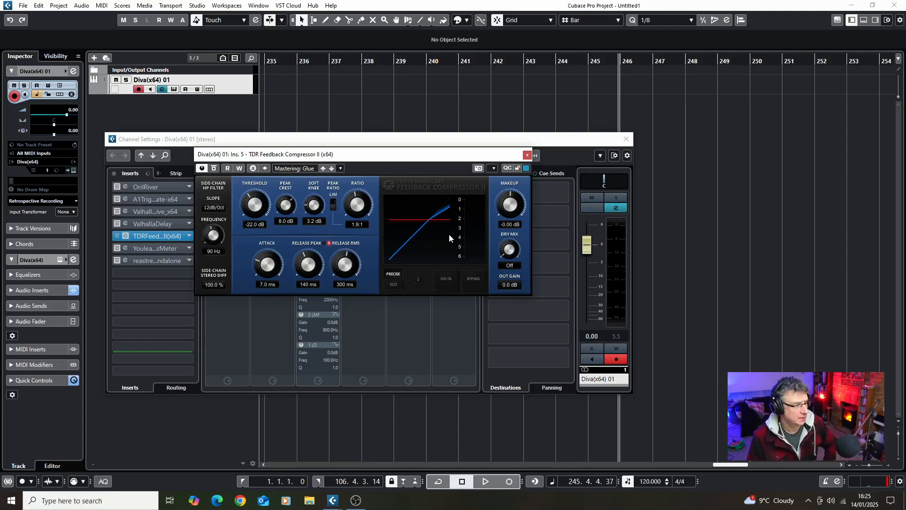
pyautogui.click(527, 155)
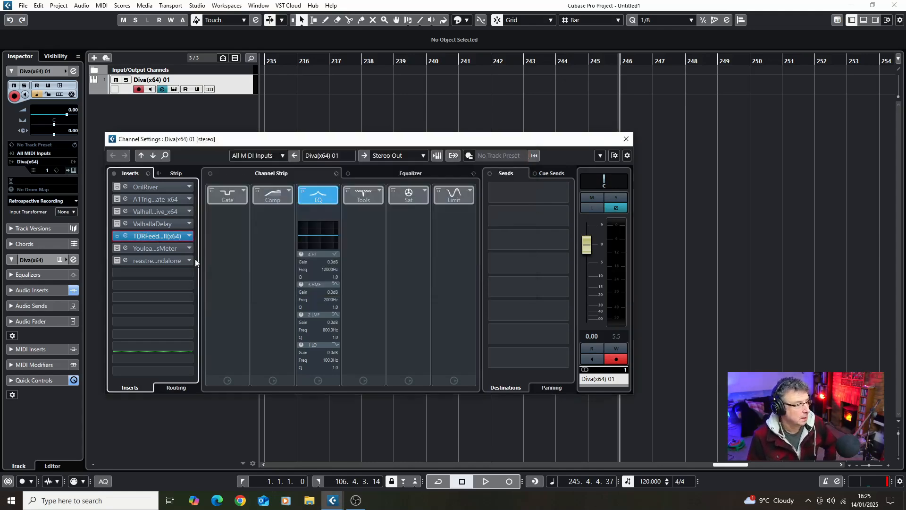
# - Open the Youlean Loudness Meter insert, switch off its bypass, and move its window higher on the screen
pyautogui.click(154, 249)
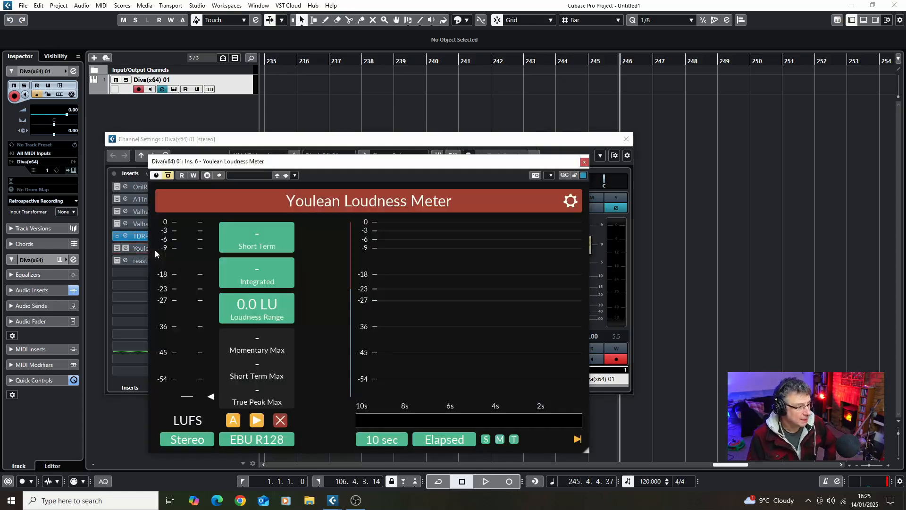
pyautogui.moveTo(161, 161); pyautogui.dragTo(195, 113)
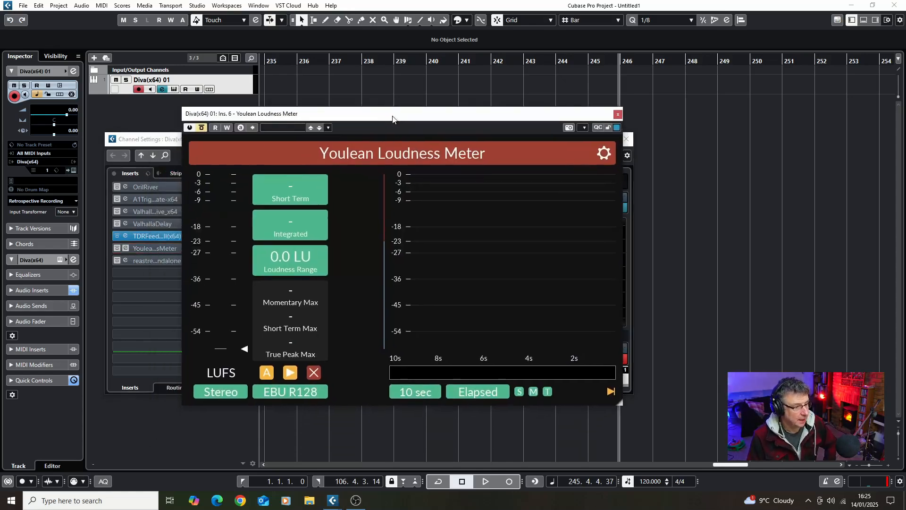
pyautogui.click(201, 127)
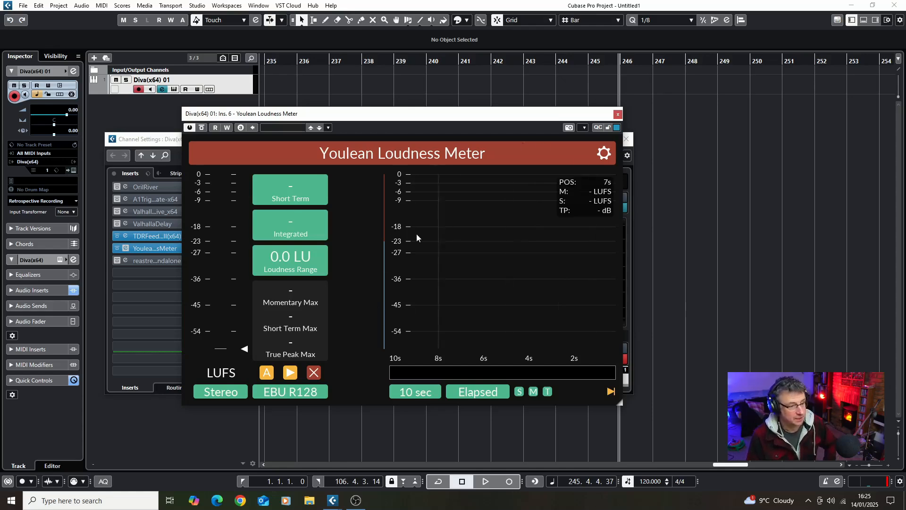
pyautogui.moveTo(330, 116); pyautogui.dragTo(323, 91)
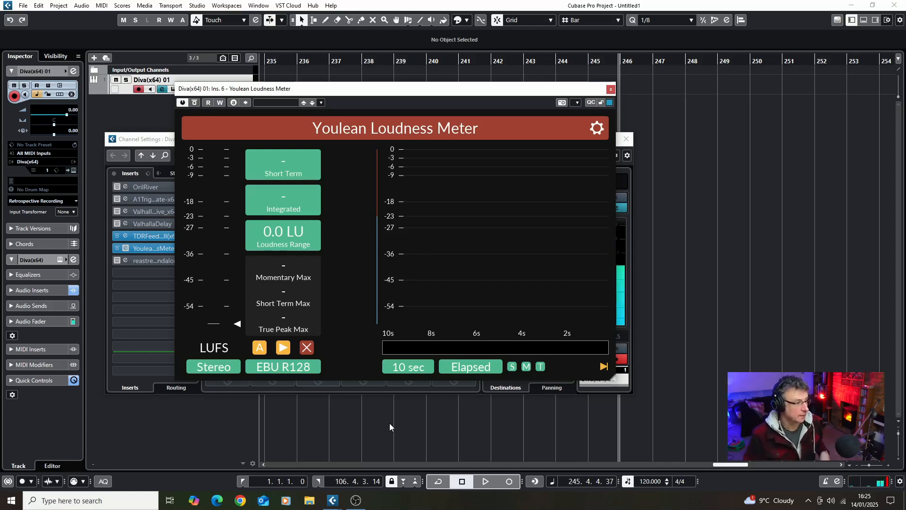
# - Turn off the TDR compressor insert, and move the Youlean Loudness Meter to insert slot 16
pyautogui.keyDown('ctrl'); pyautogui.click(117, 235); pyautogui.keyUp('ctrl')
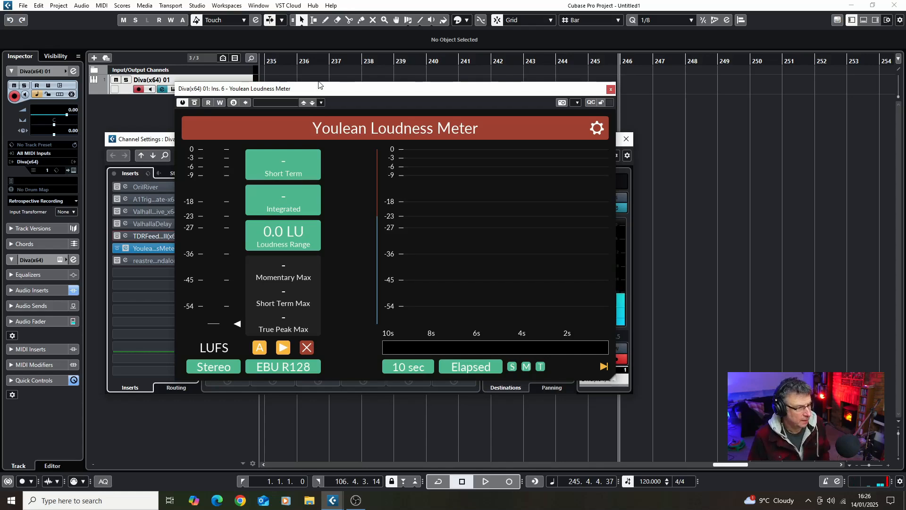
pyautogui.moveTo(321, 88); pyautogui.dragTo(398, 86)
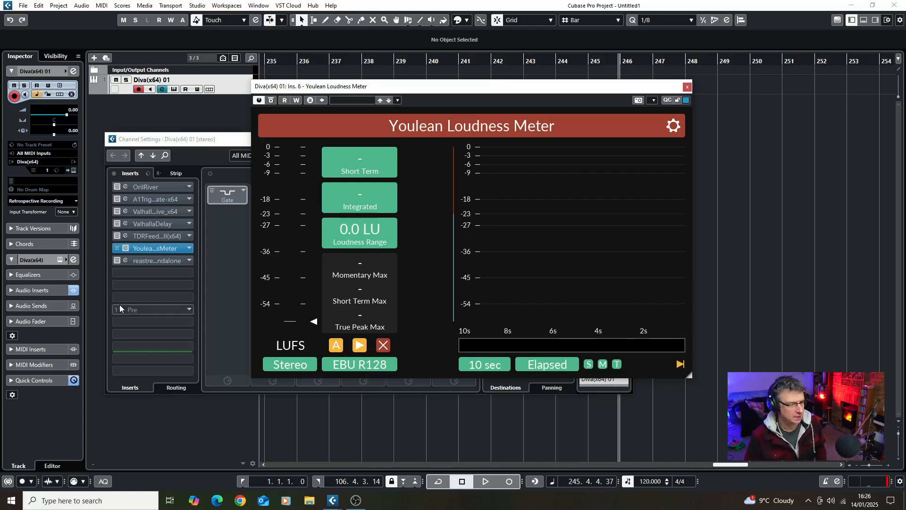
pyautogui.moveTo(153, 248); pyautogui.dragTo(165, 372)
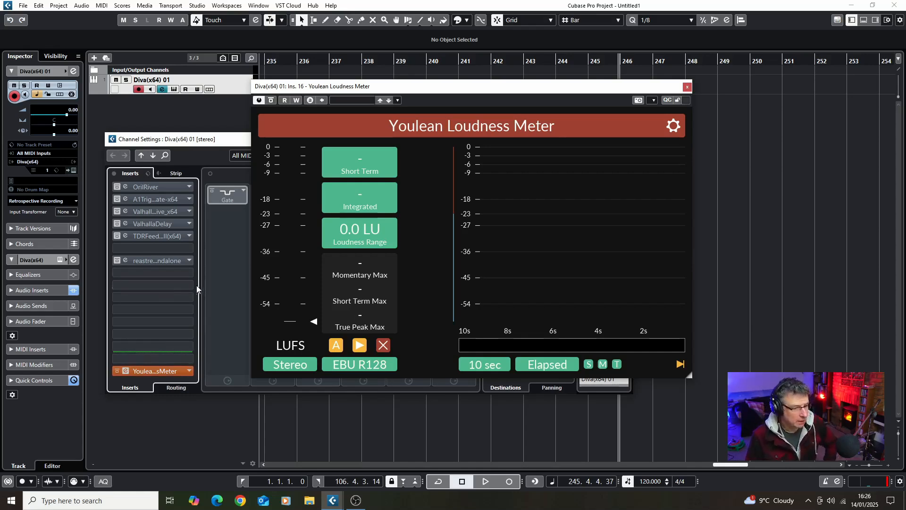
# - Activate and open the reastream-standalone insert, and close its editor and the Youlean Loudness Meter
pyautogui.click(150, 263)
pyautogui.click(152, 261)
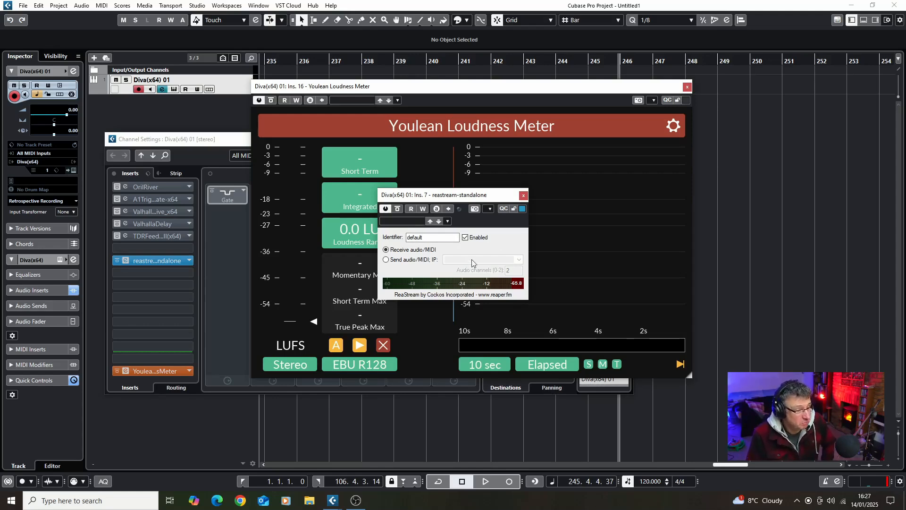
pyautogui.click(522, 195)
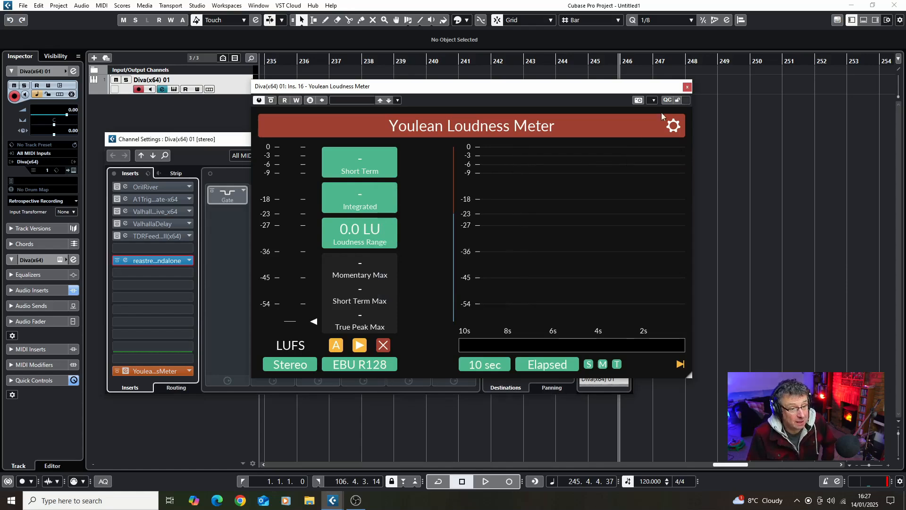
pyautogui.click(687, 87)
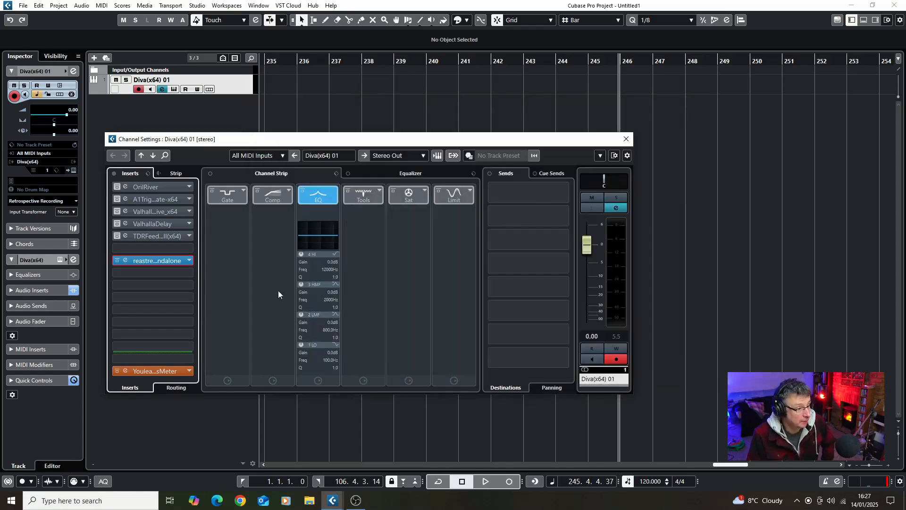